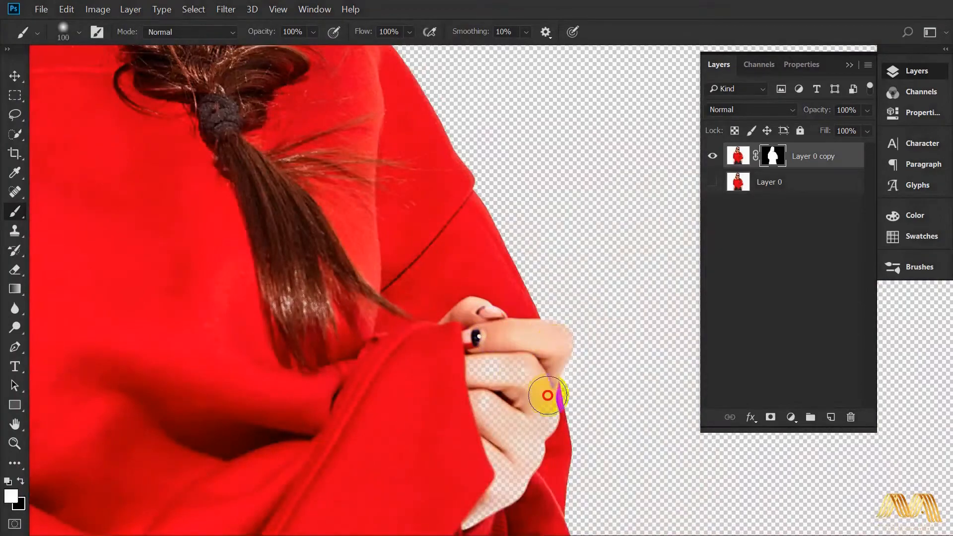
Restore the hand gripping the sweater by painting white on the Layer 0 copy mask, enlarging the soft brush for wider coverage.
{"action": "left_click", "coordinate": [407, 368], "text": "alt"}
{"action": "left_click_drag", "start_coordinate": [407, 368], "coordinate": [471, 295]}
{"action": "key", "text": "bracketright"}
{"action": "key", "text": "bracketright"}
{"action": "key", "text": "bracketright"}
{"action": "key", "text": "bracketright"}
{"action": "key", "text": "bracketright"}
{"action": "key", "text": "bracketright"}
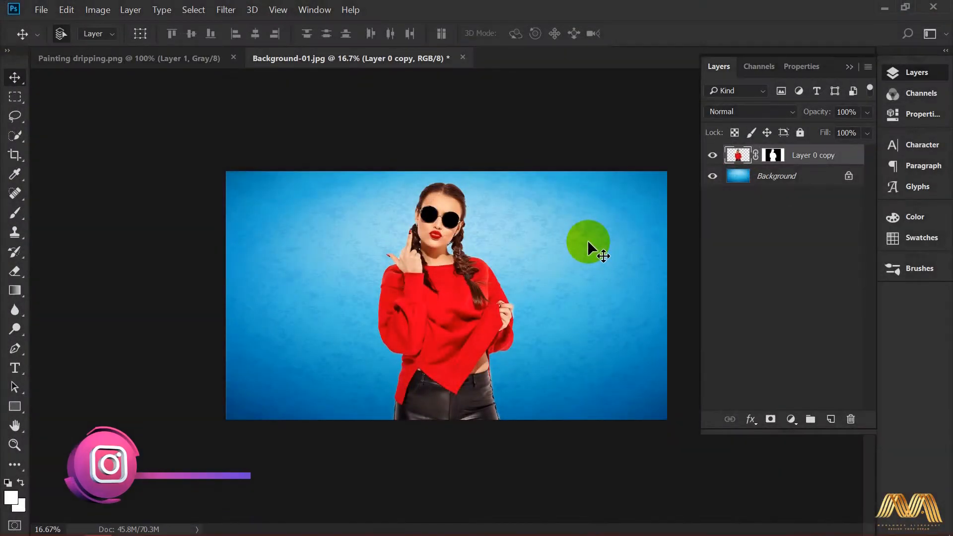
Copy the paint dripping artwork into Background-01.jpg, scale it to about 249% wide and 269% high, and place it over the model's lower body.
{"action": "left_click", "coordinate": [146, 60]}
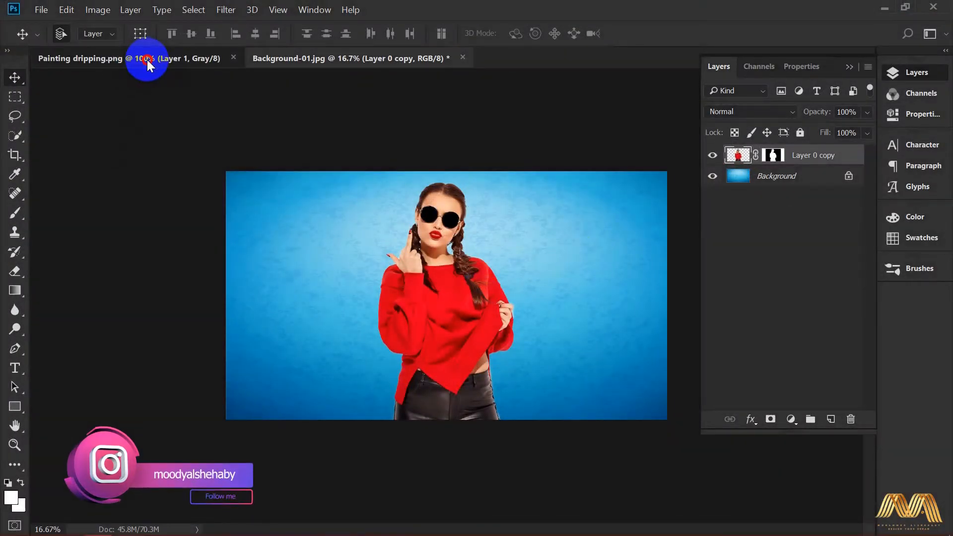
{"action": "left_click_drag", "start_coordinate": [469, 275], "coordinate": [452, 347]}
{"action": "key", "text": "ctrl+t"}
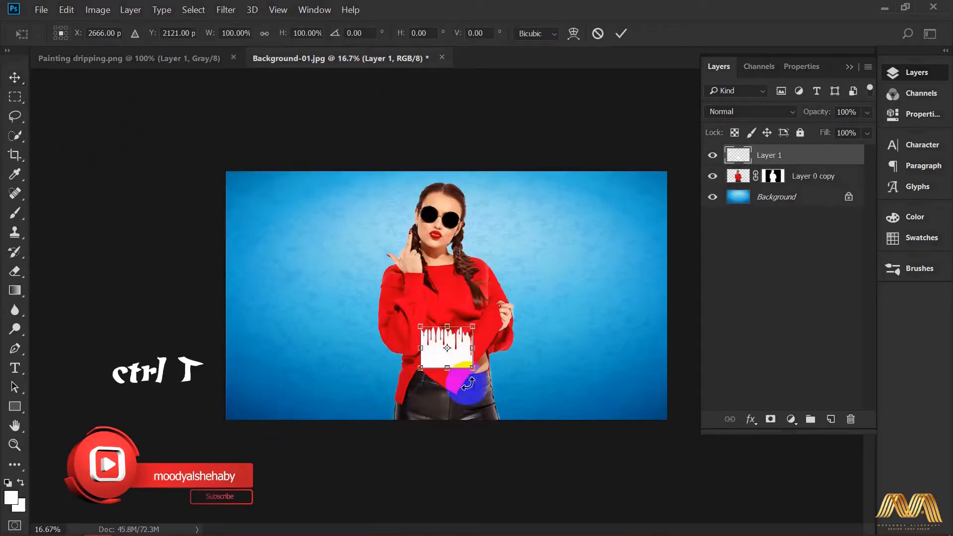
{"action": "left_click_drag", "start_coordinate": [474, 368], "coordinate": [417, 270]}
{"action": "left_click", "coordinate": [470, 395], "text": "ctrl"}
{"action": "left_click", "coordinate": [465, 411], "text": "ctrl"}
{"action": "left_click_drag", "start_coordinate": [491, 346], "coordinate": [547, 408]}
{"action": "double_click", "coordinate": [493, 322]}
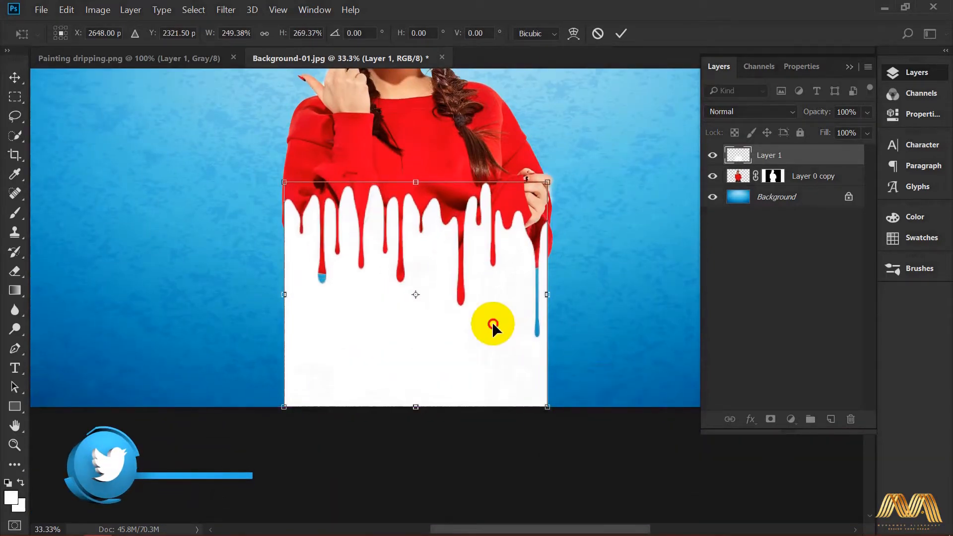
Erase the dripping shape's area from Layer 0 copy using Layer 1's outline as the selection, hide Layer 1, and deselect.
{"action": "left_click", "coordinate": [735, 158], "text": "ctrl"}
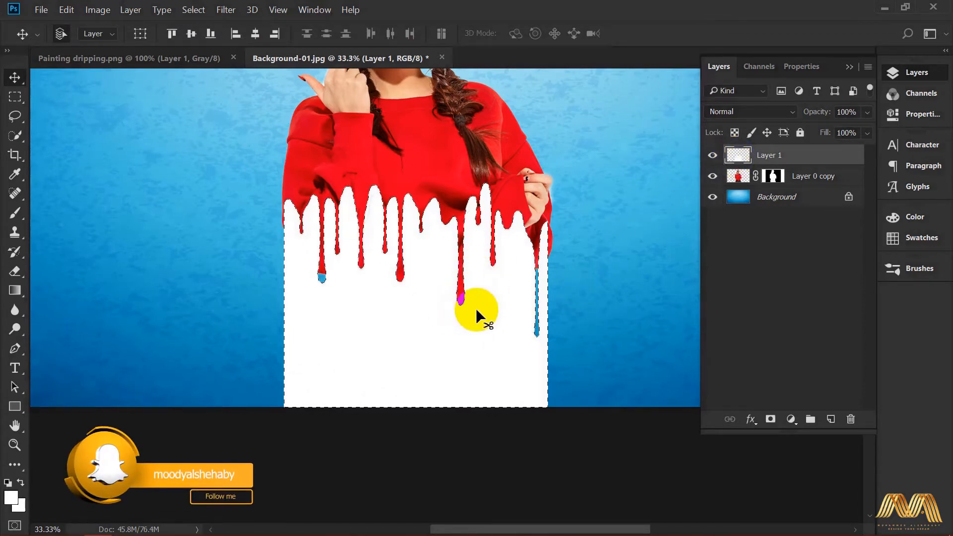
{"action": "left_click", "coordinate": [738, 179]}
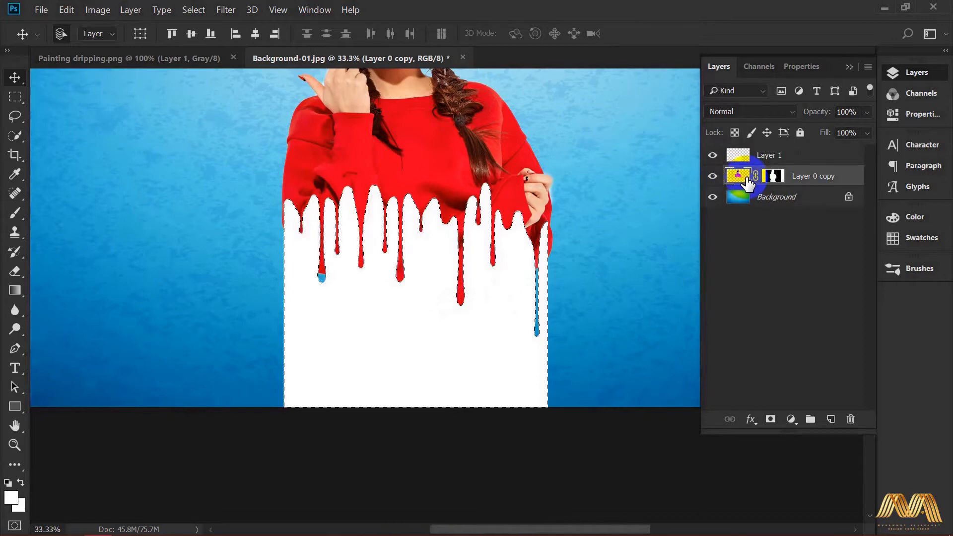
{"action": "left_click", "coordinate": [713, 156]}
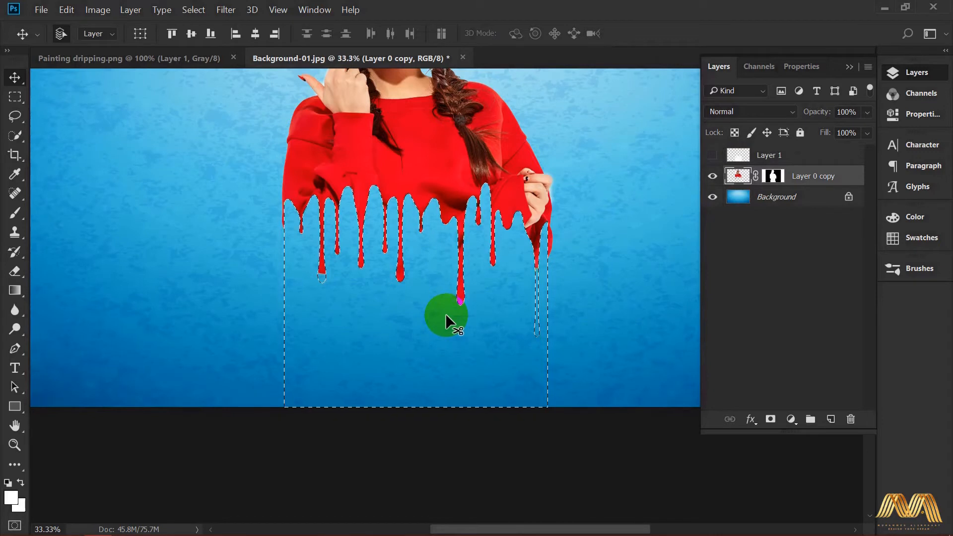
{"action": "key", "text": "ctrl"}
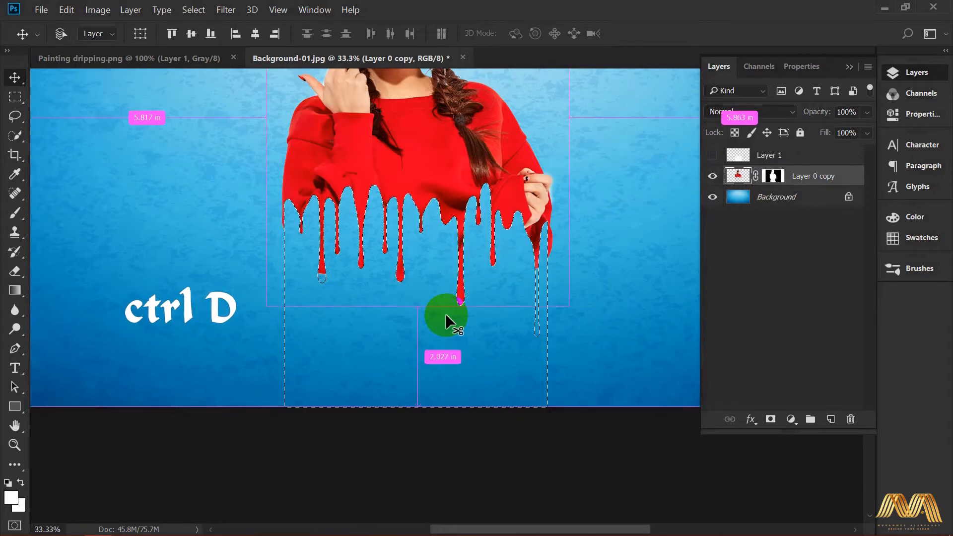
{"action": "key", "text": "ctrl+d"}
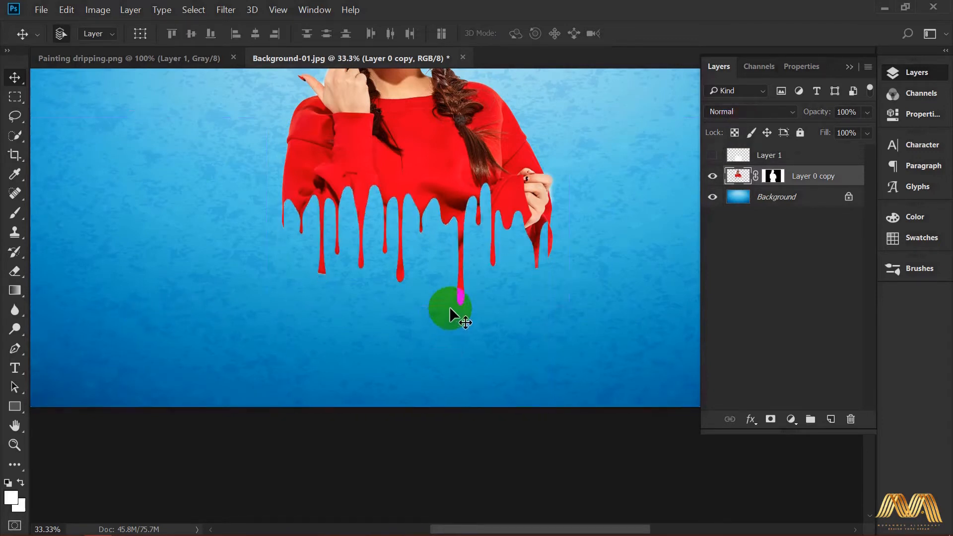
Add a drop shadow to Layer 0 copy with Linear Burn blending and 92% opacity.
{"action": "left_click_drag", "start_coordinate": [479, 249], "coordinate": [473, 379]}
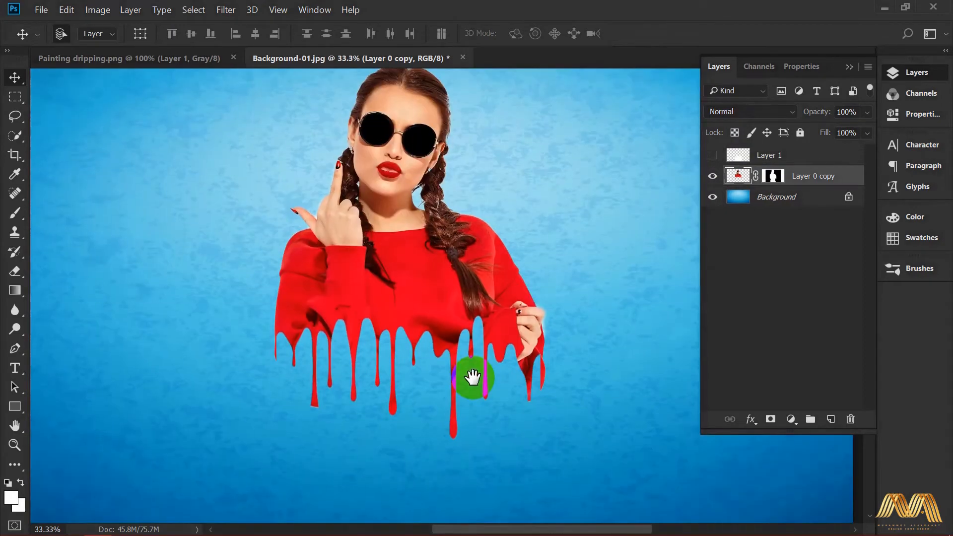
{"action": "key", "text": "ctrl+minus"}
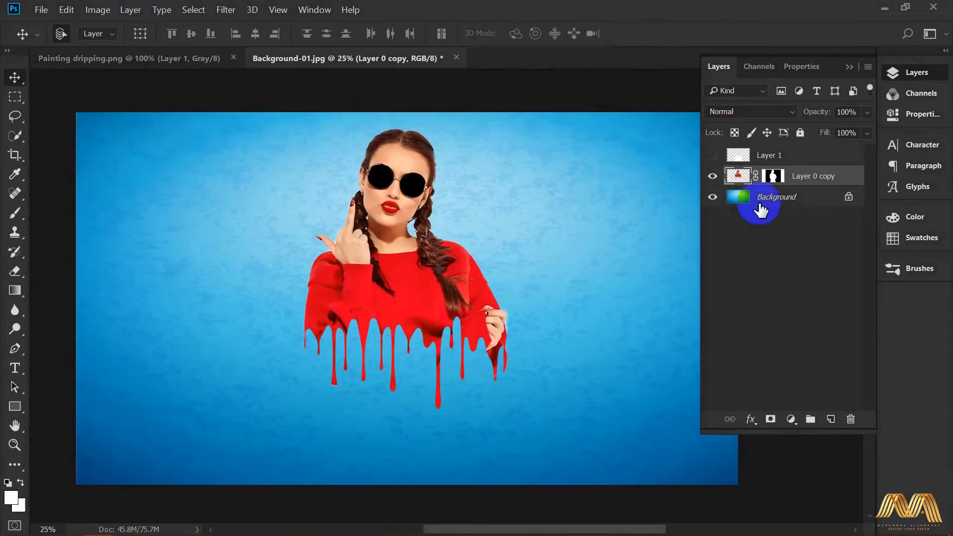
{"action": "double_click", "coordinate": [856, 180]}
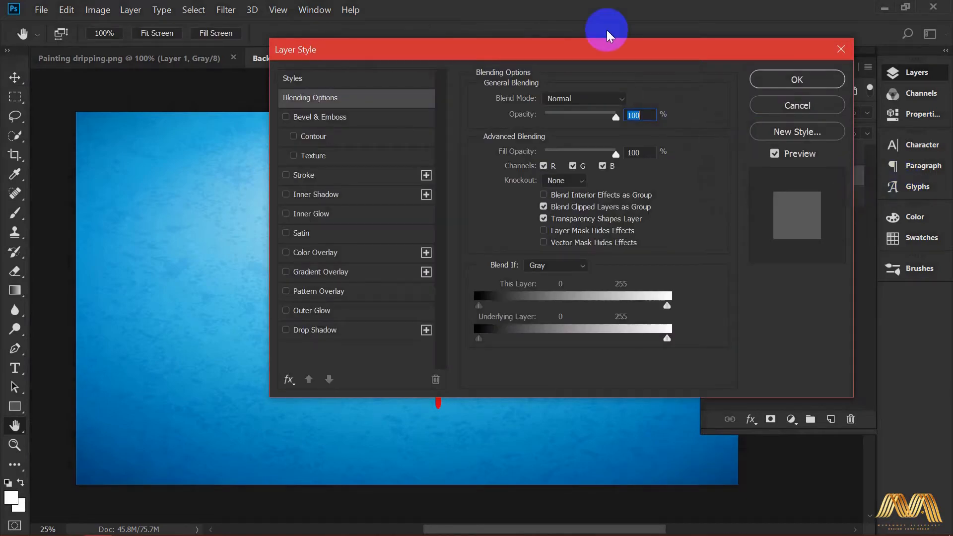
{"action": "left_click_drag", "start_coordinate": [503, 52], "coordinate": [752, 38]}
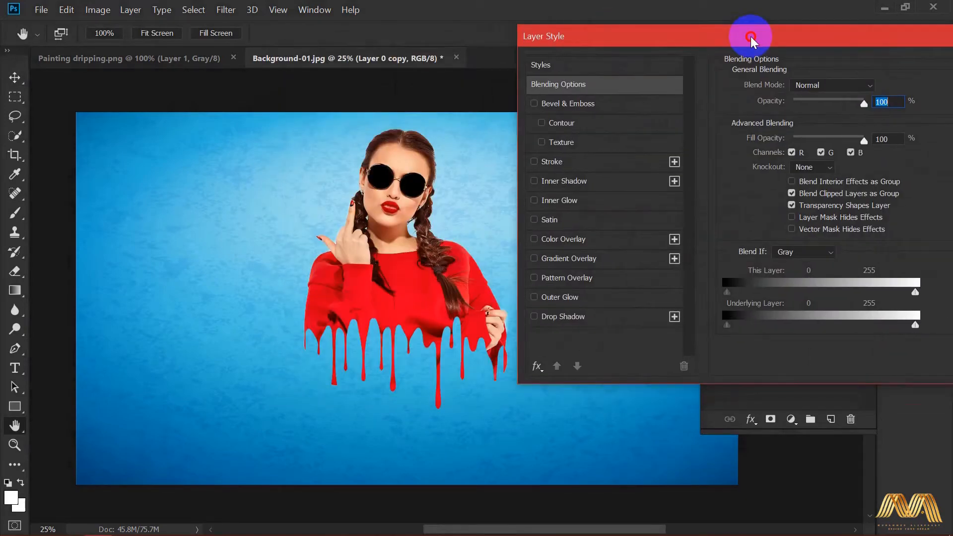
{"action": "left_click", "coordinate": [599, 318]}
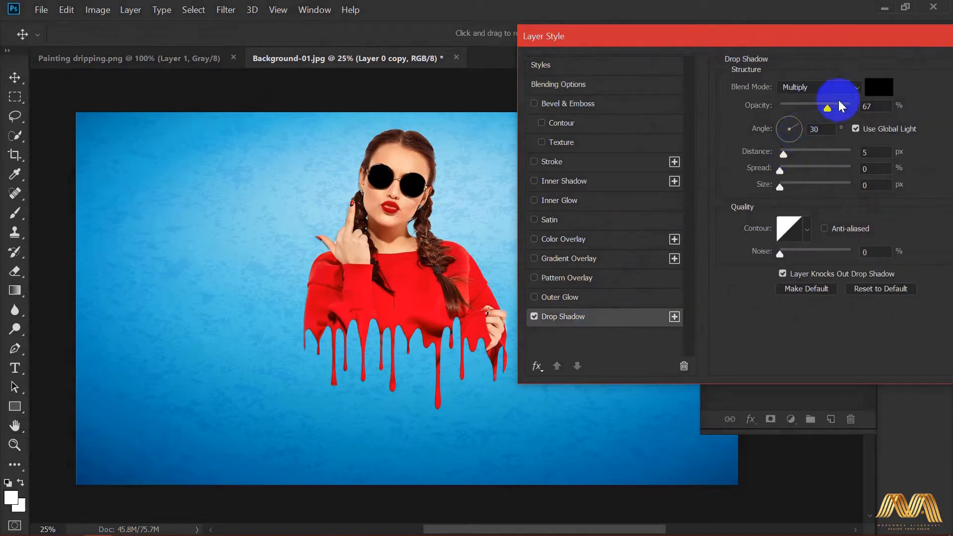
{"action": "left_click", "coordinate": [857, 90]}
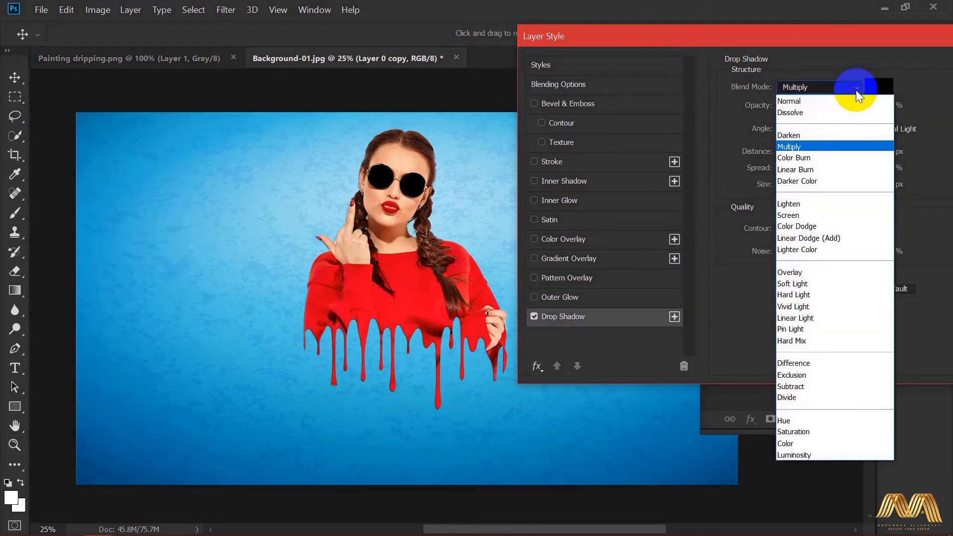
{"action": "left_click", "coordinate": [816, 171]}
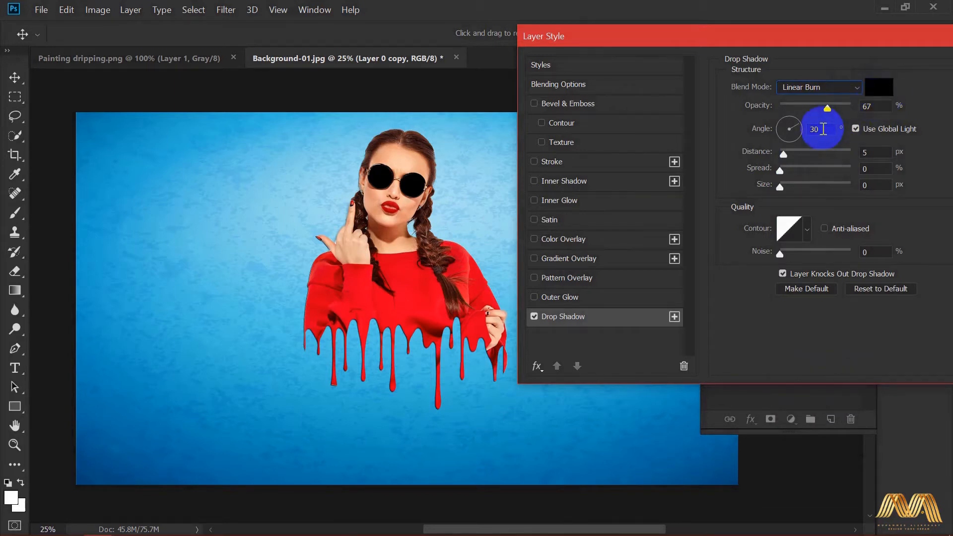
{"action": "left_click_drag", "start_coordinate": [828, 109], "coordinate": [839, 109]}
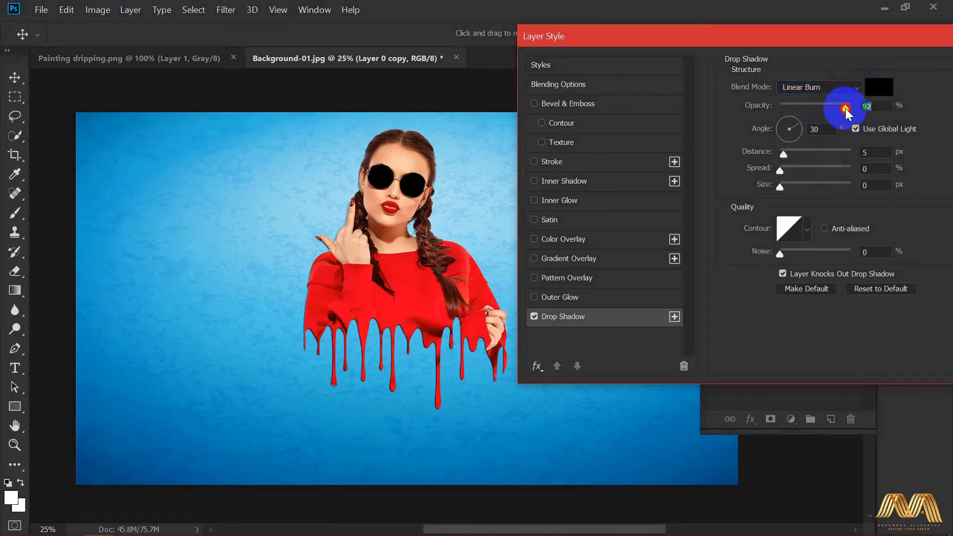
Set the drop shadow's angle to 90° and apply the layer style to Layer 0 copy.
{"action": "left_click", "coordinate": [824, 130]}
{"action": "key", "text": "ctrl+plus"}
{"action": "key", "text": "ctrl+plus"}
{"action": "type", "text": "90"}
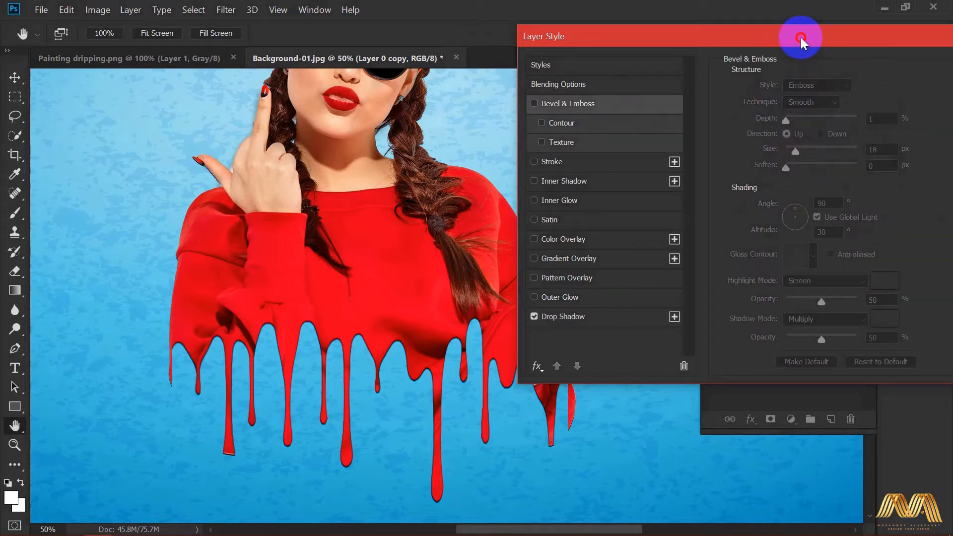
{"action": "left_click_drag", "start_coordinate": [801, 38], "coordinate": [662, 38]}
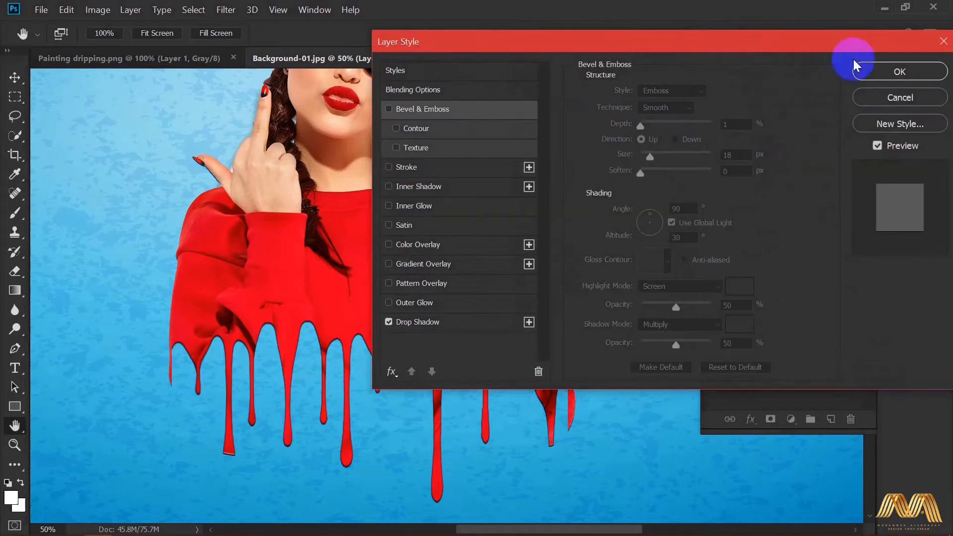
{"action": "left_click", "coordinate": [916, 70]}
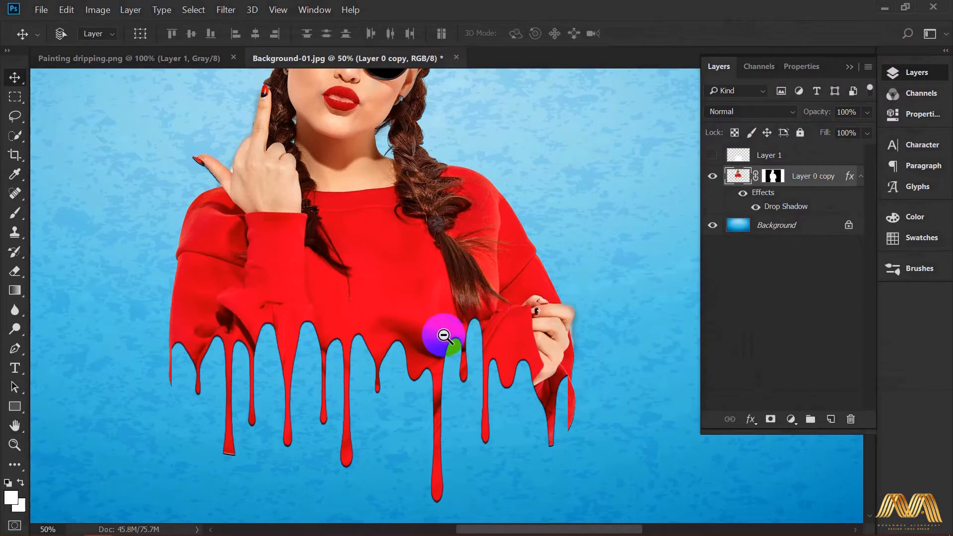
Create a new layer named Brush and place it directly beneath Layer 0 copy.
{"action": "left_click", "coordinate": [444, 335], "text": "alt"}
{"action": "left_click", "coordinate": [444, 335], "text": "alt"}
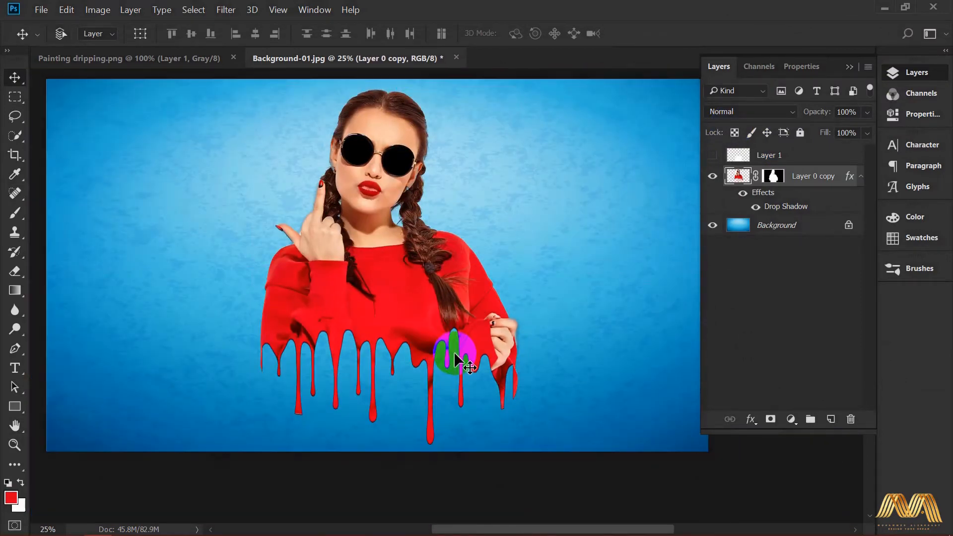
{"action": "key", "text": "ctrl+shift+n"}
{"action": "type", "text": "Brush"}
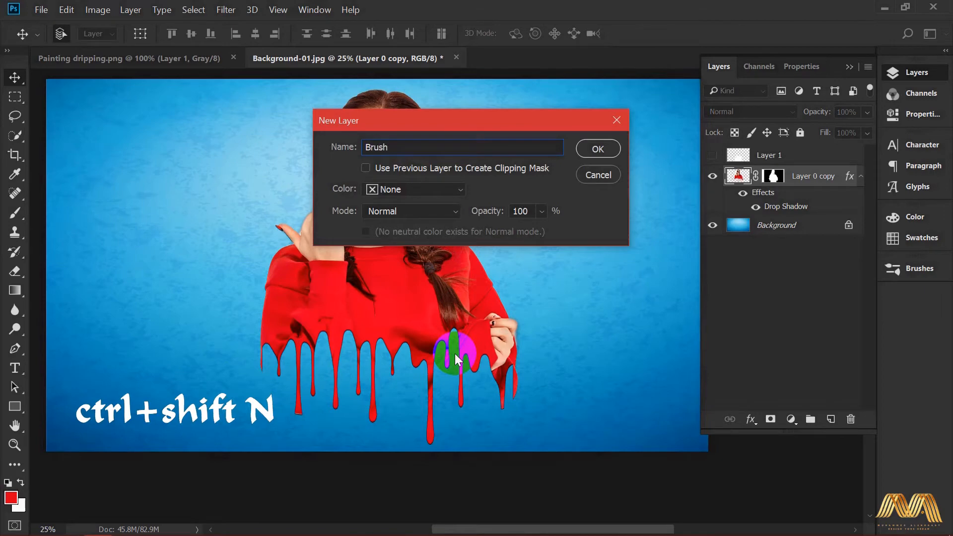
{"action": "key", "text": "Return"}
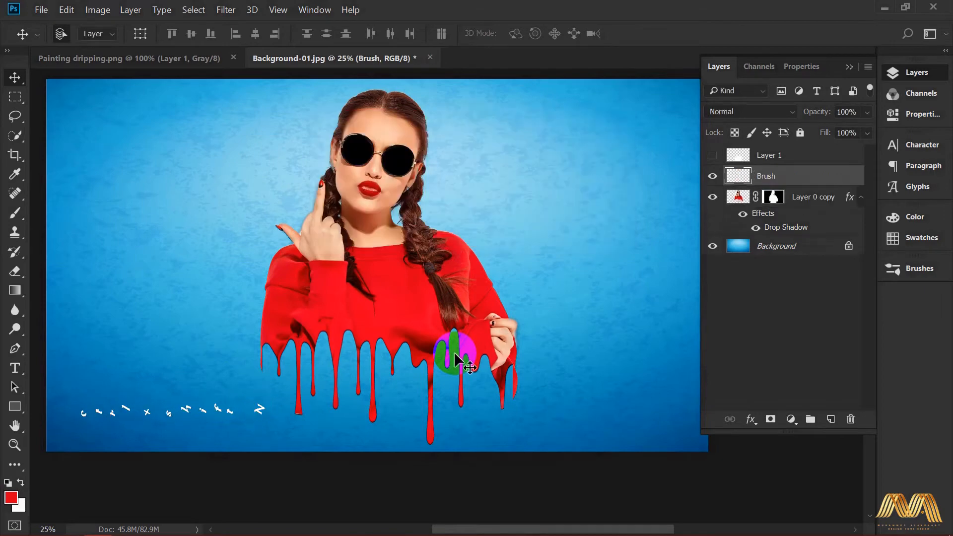
{"action": "left_click", "coordinate": [861, 197]}
{"action": "left_click_drag", "start_coordinate": [779, 177], "coordinate": [781, 208]}
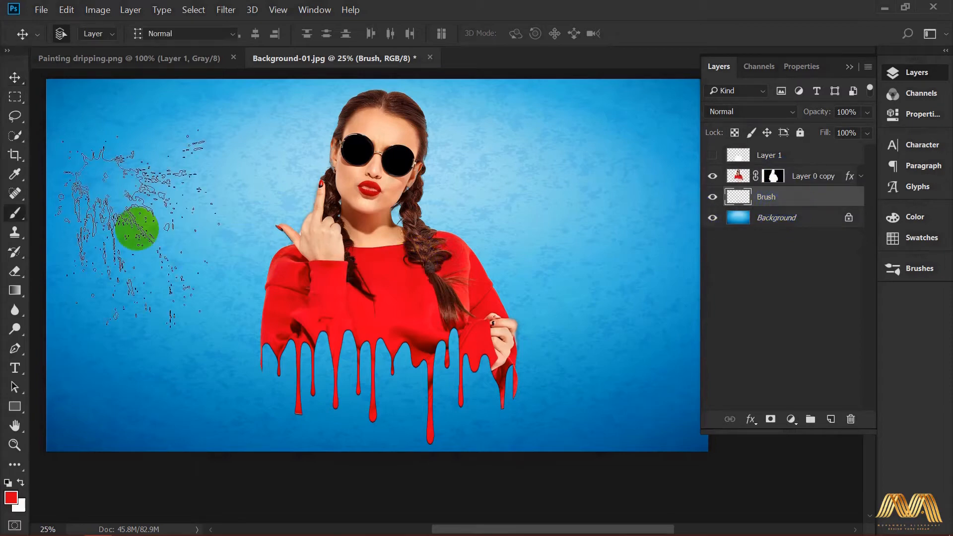
Choose the burst-shaped 503 px splatter from the splatter_photoshop_brushes set as the brush tip.
{"action": "left_click", "coordinate": [14, 217]}
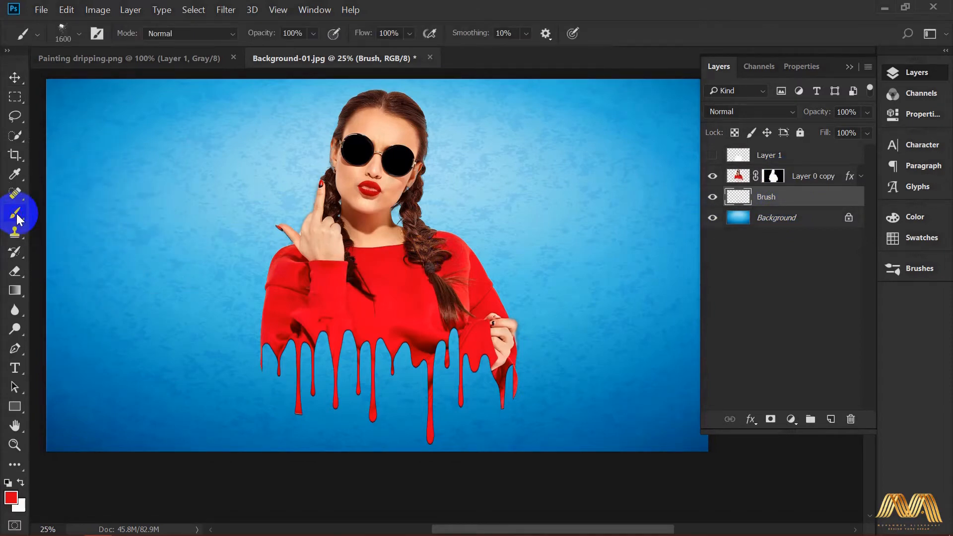
{"action": "right_click", "coordinate": [173, 173]}
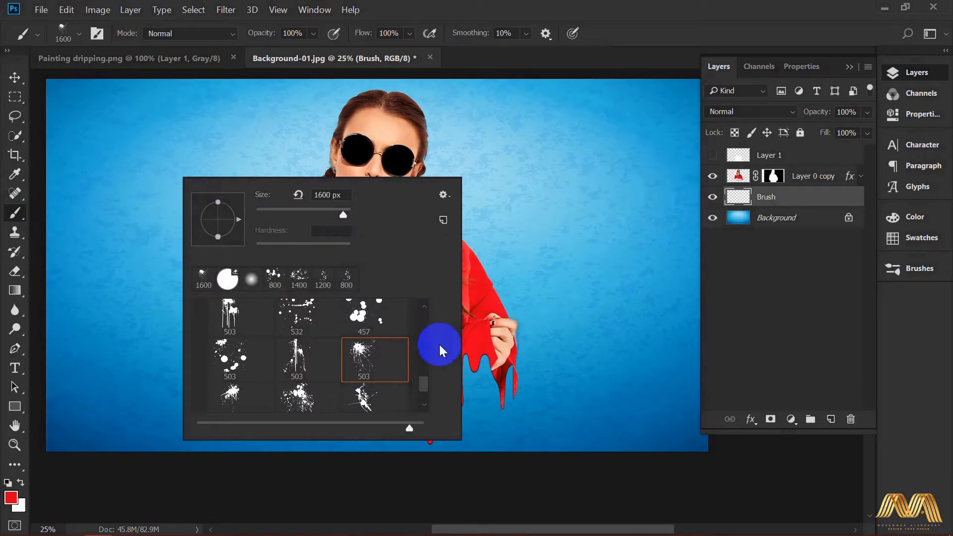
{"action": "mouse_move", "coordinate": [420, 382]}
{"action": "left_mouse_down"}
{"action": "mouse_move", "coordinate": [422, 300]}
{"action": "mouse_move", "coordinate": [422, 330]}
{"action": "mouse_move", "coordinate": [422, 320]}
{"action": "left_mouse_up"}
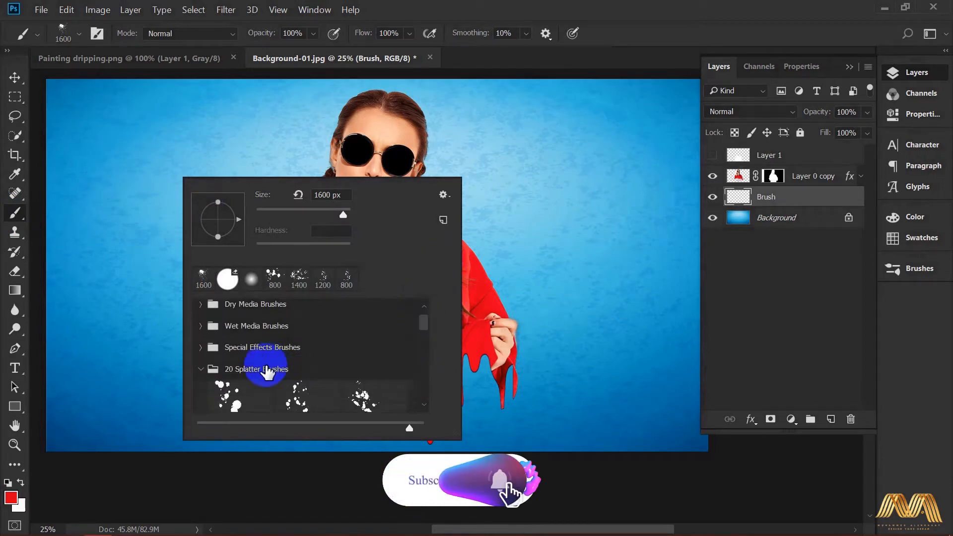
{"action": "mouse_move", "coordinate": [425, 325]}
{"action": "left_mouse_down"}
{"action": "mouse_move", "coordinate": [422, 393]}
{"action": "mouse_move", "coordinate": [422, 379]}
{"action": "left_mouse_up"}
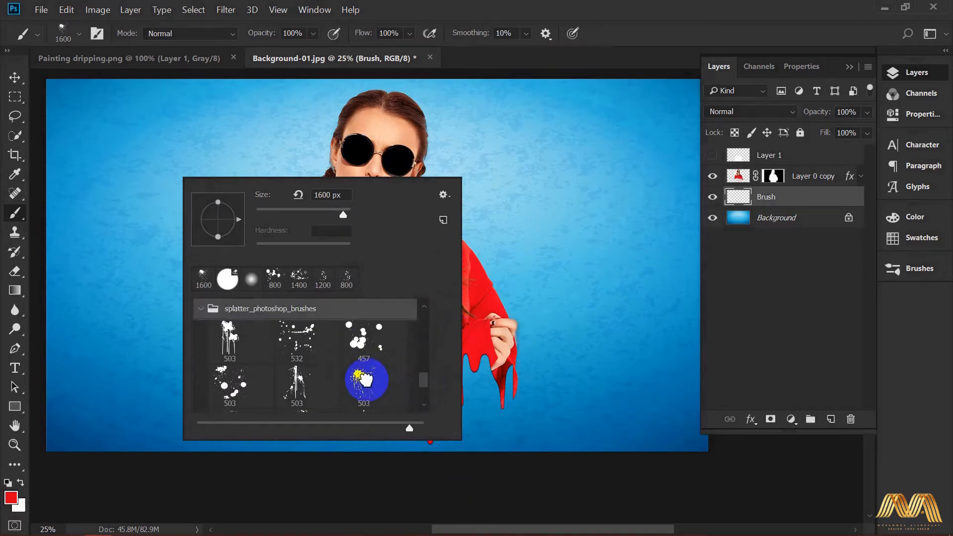
{"action": "double_click", "coordinate": [366, 379]}
Set the foreground color to the red sampled from the model's sweater.
{"action": "left_click", "coordinate": [11, 498]}
{"action": "left_click", "coordinate": [276, 279]}
{"action": "left_click", "coordinate": [877, 96]}
Stamp one red splatter on each side of the model's head with brush sizes of about 1100 to 1300 px.
{"action": "key", "text": "bracketright"}
{"action": "key", "text": "bracketright"}
{"action": "key", "text": "bracketright"}
{"action": "key", "text": "bracketright"}
{"action": "key", "text": "bracketright"}
{"action": "key", "text": "bracketright"}
{"action": "key", "text": "bracketright"}
{"action": "key", "text": "bracketright"}
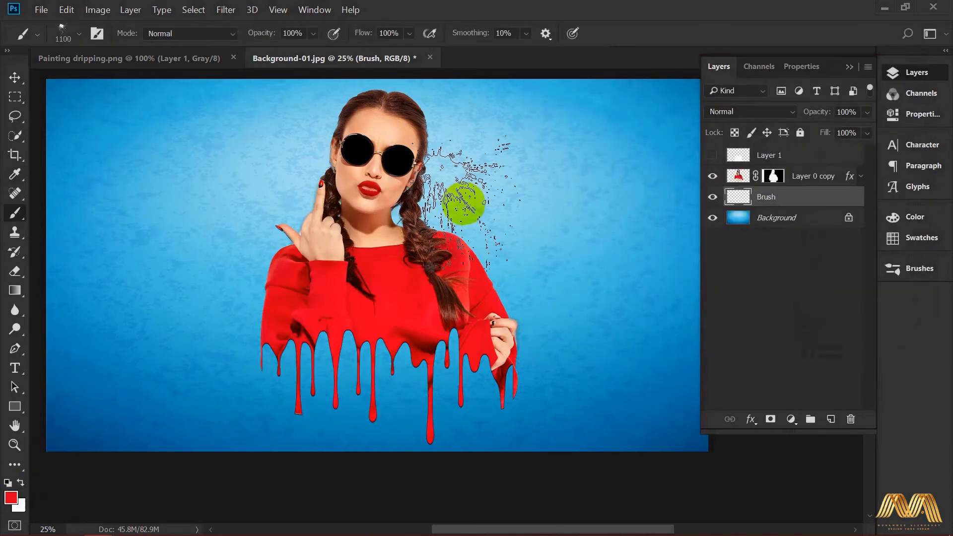
{"action": "left_click", "coordinate": [478, 202]}
{"action": "left_click", "coordinate": [262, 214]}
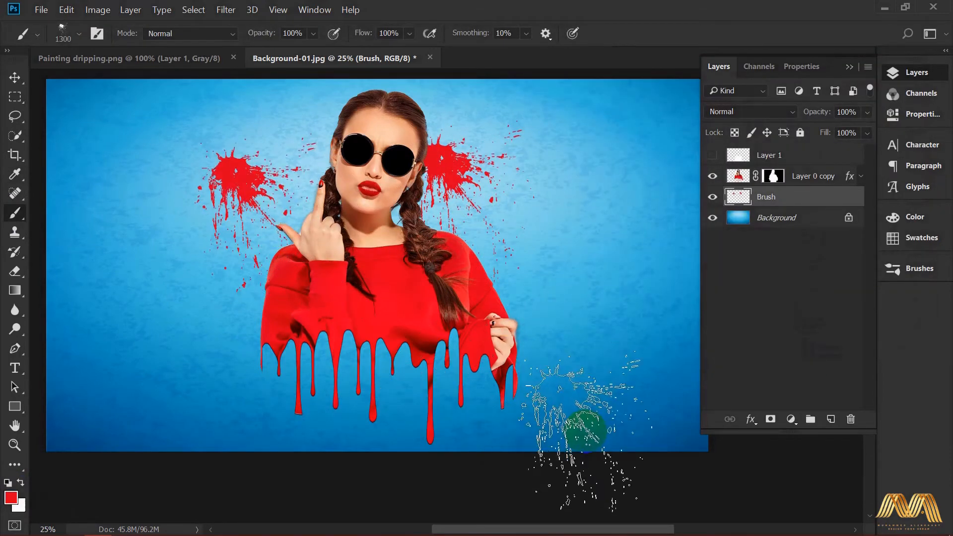
Enlarge the two red splatters together and reposition them behind the model's head with Free Transform.
{"action": "key", "text": "ctrl+minus"}
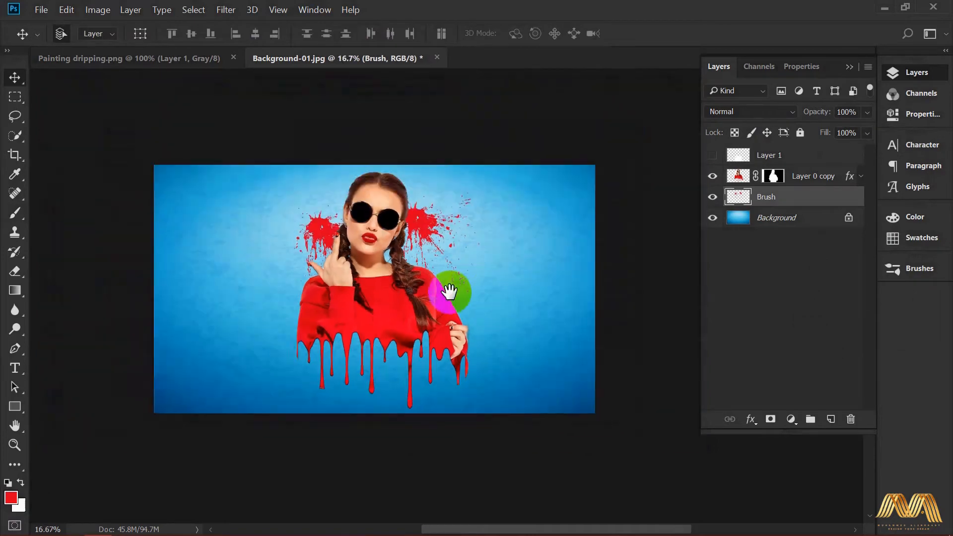
{"action": "key", "text": "ctrl+t"}
{"action": "left_click_drag", "start_coordinate": [351, 330], "coordinate": [281, 376]}
{"action": "left_click_drag", "start_coordinate": [475, 266], "coordinate": [467, 250]}
{"action": "key", "text": "Return"}
Add a drop shadow to the Brush layer and apply the layer style.
{"action": "left_click_drag", "start_coordinate": [557, 288], "coordinate": [561, 236]}
{"action": "double_click", "coordinate": [851, 198]}
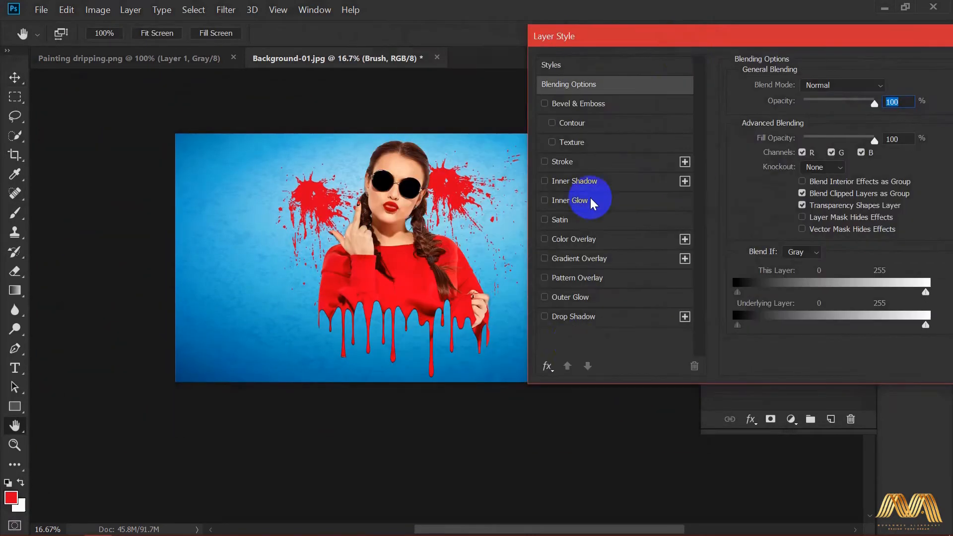
{"action": "left_click", "coordinate": [586, 317]}
{"action": "key", "text": "Return"}
{"action": "key", "text": "ctrl+plus"}
{"action": "key", "text": "f"}
{"action": "key", "text": "f"}
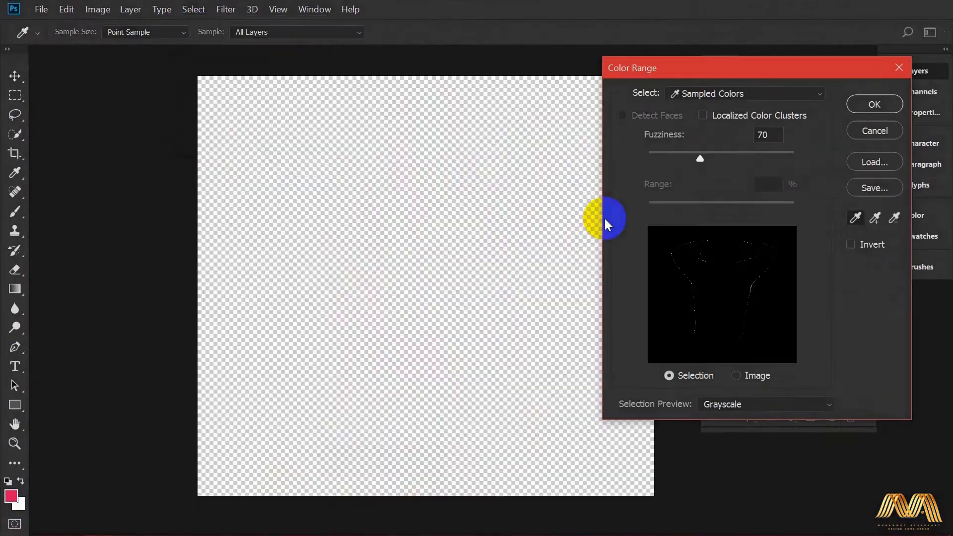
Select the white background around the model with raised arms using Color Range, with the selection preview set to None.
{"action": "left_click", "coordinate": [789, 404]}
{"action": "left_click", "coordinate": [755, 419]}
{"action": "left_click", "coordinate": [538, 277]}
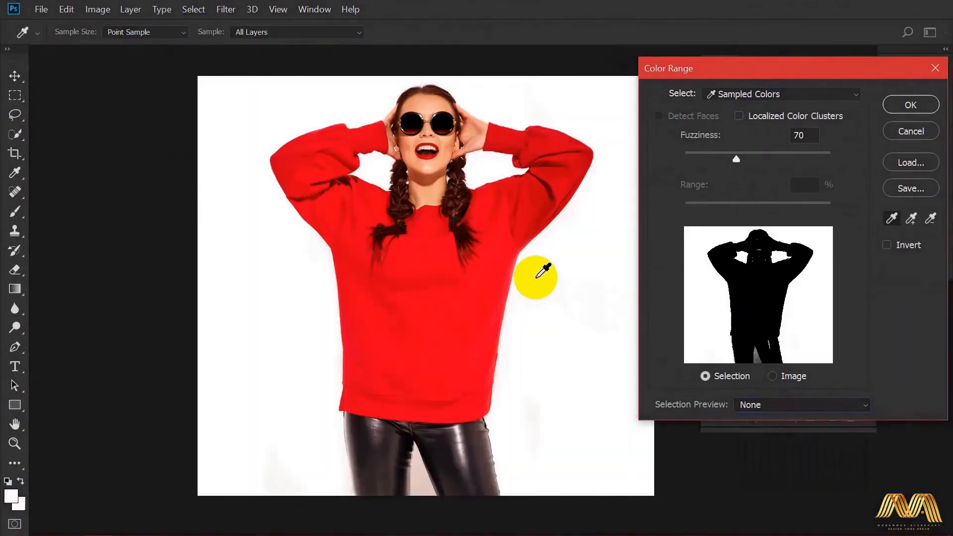
{"action": "left_click", "coordinate": [912, 105]}
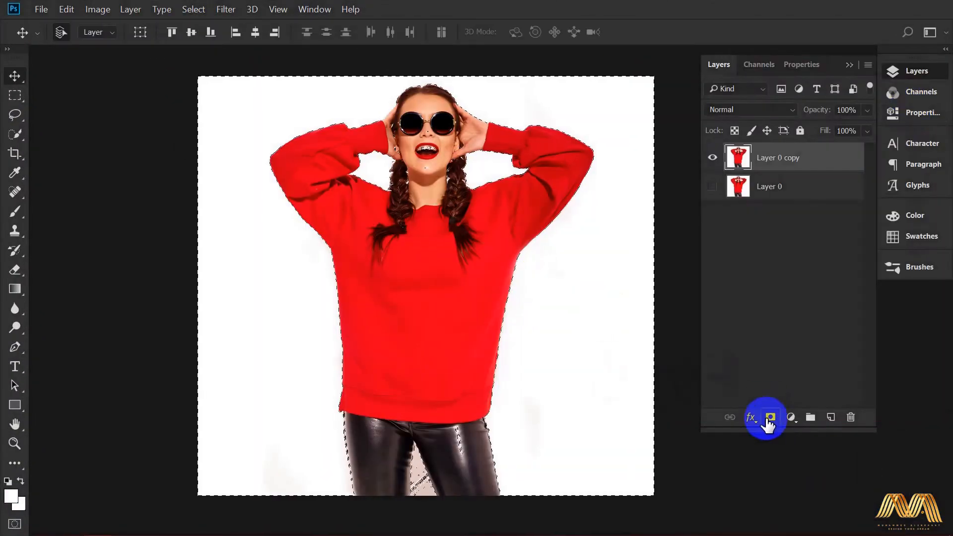
Add a layer mask to Layer 0 copy from the selection and invert it to hide the white background.
{"action": "left_click", "coordinate": [770, 417]}
{"action": "key", "text": "ctrl+i"}
Touch up the layer mask around the model's hair and sweater with a white 200 px brush.
{"action": "mouse_move", "coordinate": [430, 149]}
{"action": "left_mouse_down"}
{"action": "mouse_move", "coordinate": [440, 207]}
{"action": "mouse_move", "coordinate": [432, 355]}
{"action": "left_mouse_up"}
{"action": "key", "text": "b"}
{"action": "left_click", "coordinate": [20, 481]}
{"action": "key", "text": "bracketleft"}
{"action": "key", "text": "bracketleft"}
{"action": "key", "text": "bracketleft"}
{"action": "key", "text": "bracketleft"}
{"action": "key", "text": "bracketleft"}
{"action": "key", "text": "bracketleft"}
{"action": "key", "text": "bracketleft"}
{"action": "mouse_move", "coordinate": [399, 212]}
{"action": "left_mouse_down"}
{"action": "mouse_move", "coordinate": [394, 320]}
{"action": "mouse_move", "coordinate": [406, 392]}
{"action": "mouse_move", "coordinate": [345, 254]}
{"action": "mouse_move", "coordinate": [380, 151]}
{"action": "left_mouse_up"}
{"action": "left_click_drag", "start_coordinate": [477, 497], "coordinate": [402, 333]}
{"action": "left_click_drag", "start_coordinate": [99, 198], "coordinate": [327, 333]}
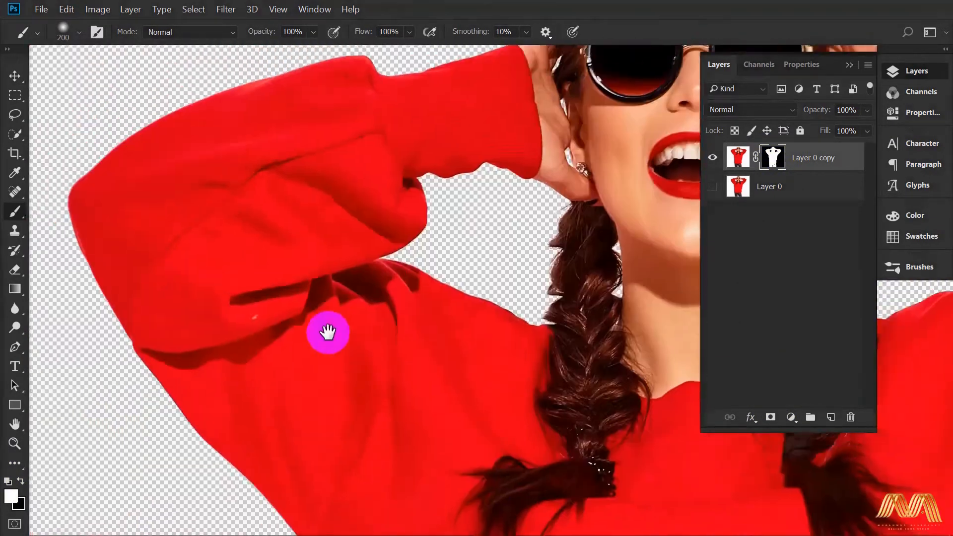
{"action": "left_click_drag", "start_coordinate": [477, 496], "coordinate": [474, 52]}
{"action": "key", "text": "v"}
{"action": "key", "text": "ctrl+0"}
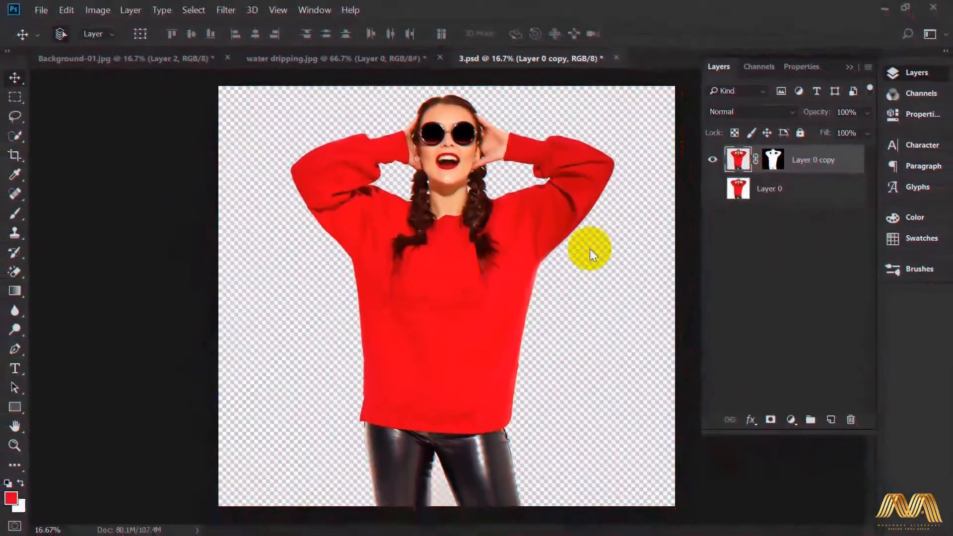
Delete the model's legs and sweater hem using a rectangular selection, deselect, and reposition the cut-out lower on the canvas.
{"action": "left_click_drag", "start_coordinate": [525, 279], "coordinate": [434, 303]}
{"action": "key", "text": "m"}
{"action": "left_click_drag", "start_coordinate": [335, 392], "coordinate": [535, 507]}
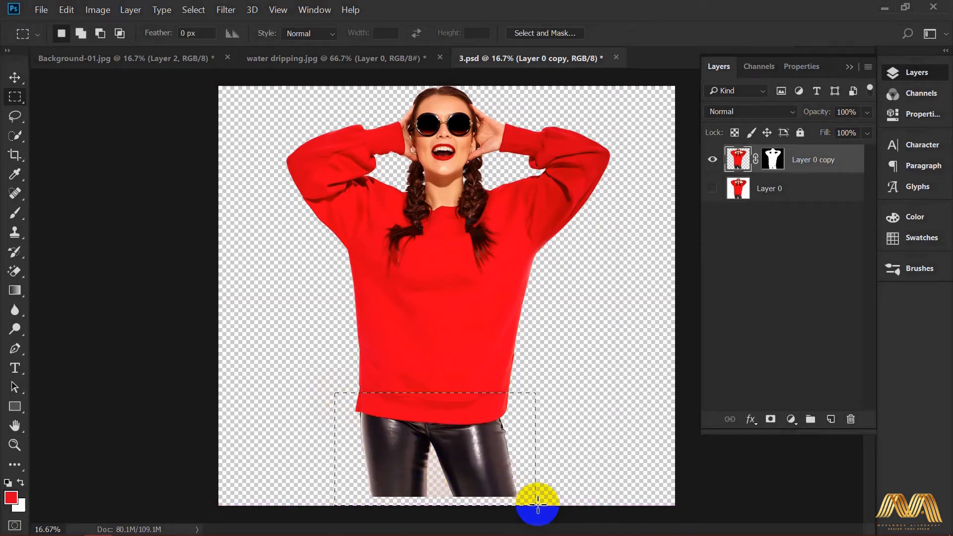
{"action": "key", "text": "Delete"}
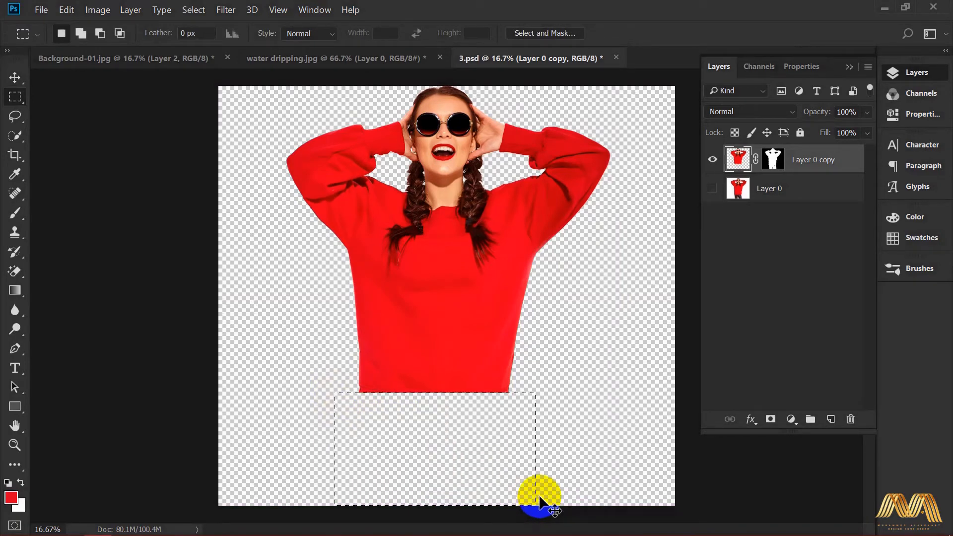
{"action": "key", "text": "ctrl+d"}
{"action": "key", "text": "v"}
{"action": "left_click_drag", "start_coordinate": [450, 301], "coordinate": [458, 334]}
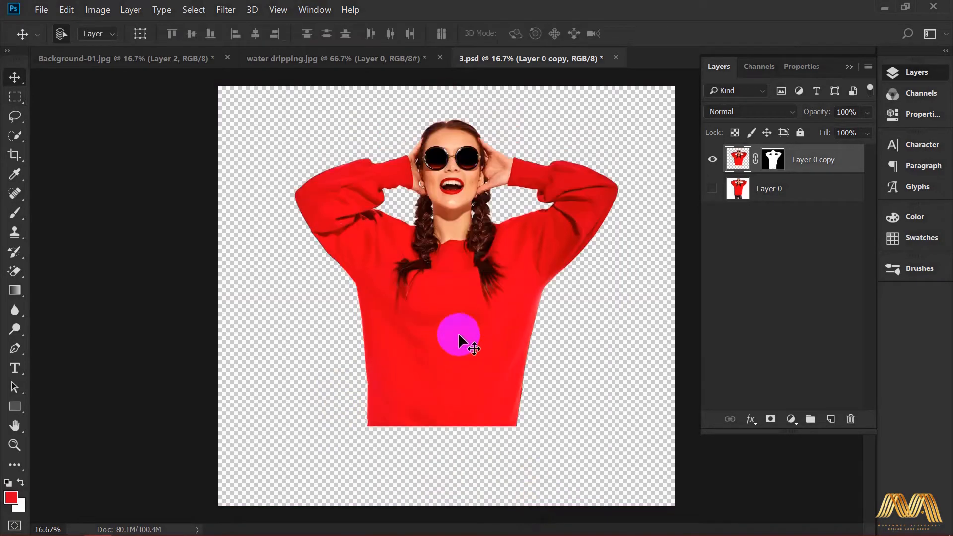
Bring the drip graphic from water dripping.jpg into 3.psd and enlarge it over the sweater with Free Transform.
{"action": "left_click", "coordinate": [312, 64]}
{"action": "left_click_drag", "start_coordinate": [488, 280], "coordinate": [458, 346]}
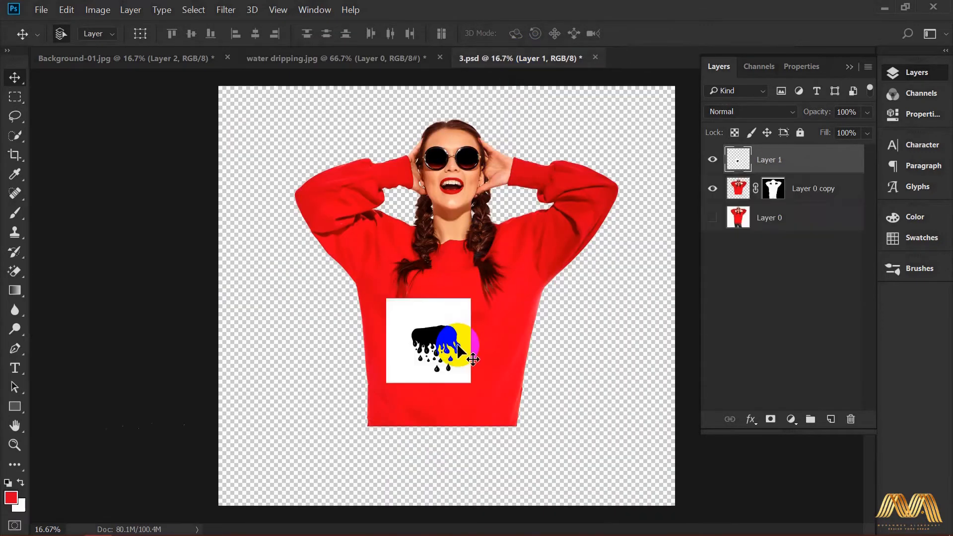
{"action": "key", "text": "ctrl+t"}
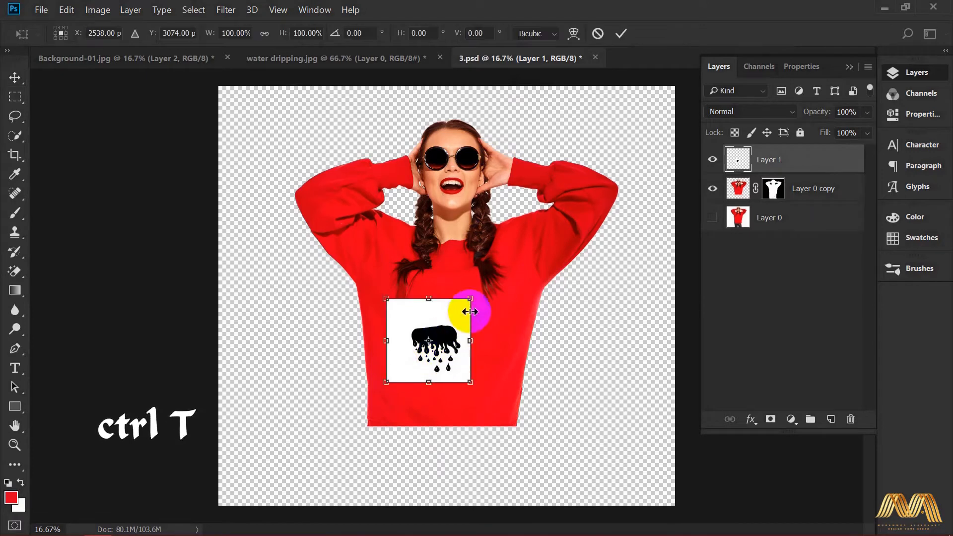
{"action": "left_click_drag", "start_coordinate": [471, 299], "coordinate": [552, 227]}
{"action": "left_click_drag", "start_coordinate": [387, 382], "coordinate": [277, 475]}
{"action": "left_click_drag", "start_coordinate": [462, 368], "coordinate": [479, 362]}
{"action": "key", "text": "Return"}
Set the drip layer's blend mode to Screen and align the drips with the sweater's lower part.
{"action": "left_click", "coordinate": [775, 112]}
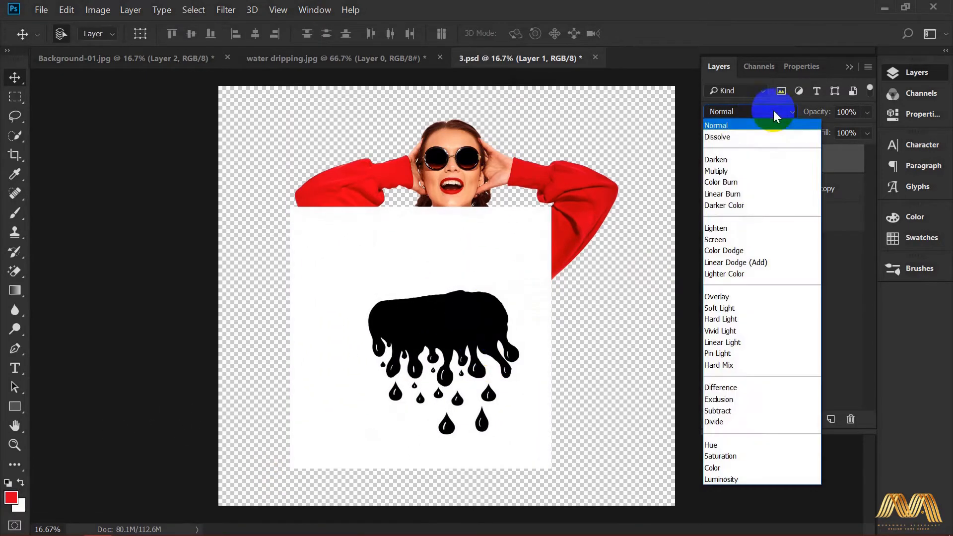
{"action": "left_click", "coordinate": [753, 238]}
{"action": "left_click_drag", "start_coordinate": [512, 300], "coordinate": [518, 281]}
{"action": "left_click_drag", "start_coordinate": [475, 398], "coordinate": [524, 253]}
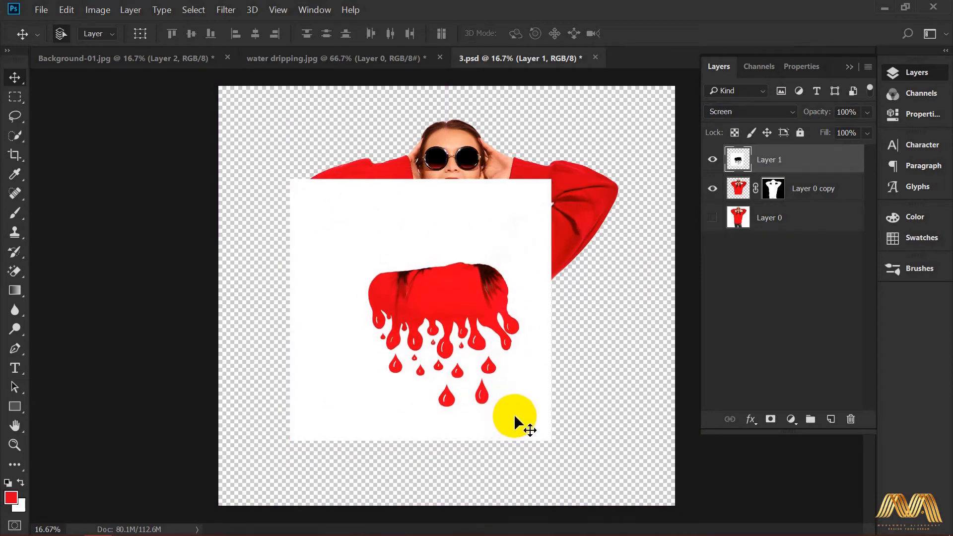
Erase the white area of the drip layer that covers the model above the drips.
{"action": "left_click_drag", "start_coordinate": [16, 270], "coordinate": [86, 274]}
{"action": "mouse_move", "coordinate": [247, 196]}
{"action": "left_mouse_down"}
{"action": "mouse_move", "coordinate": [496, 203]}
{"action": "mouse_move", "coordinate": [389, 225]}
{"action": "mouse_move", "coordinate": [383, 248]}
{"action": "mouse_move", "coordinate": [490, 288]}
{"action": "mouse_move", "coordinate": [331, 283]}
{"action": "mouse_move", "coordinate": [553, 287]}
{"action": "mouse_move", "coordinate": [556, 306]}
{"action": "mouse_move", "coordinate": [527, 303]}
{"action": "mouse_move", "coordinate": [549, 319]}
{"action": "left_mouse_up"}
{"action": "key", "text": "v"}
Create a new layer named background and place it beneath Layer 0 copy.
{"action": "key", "text": "ctrl+shift+n"}
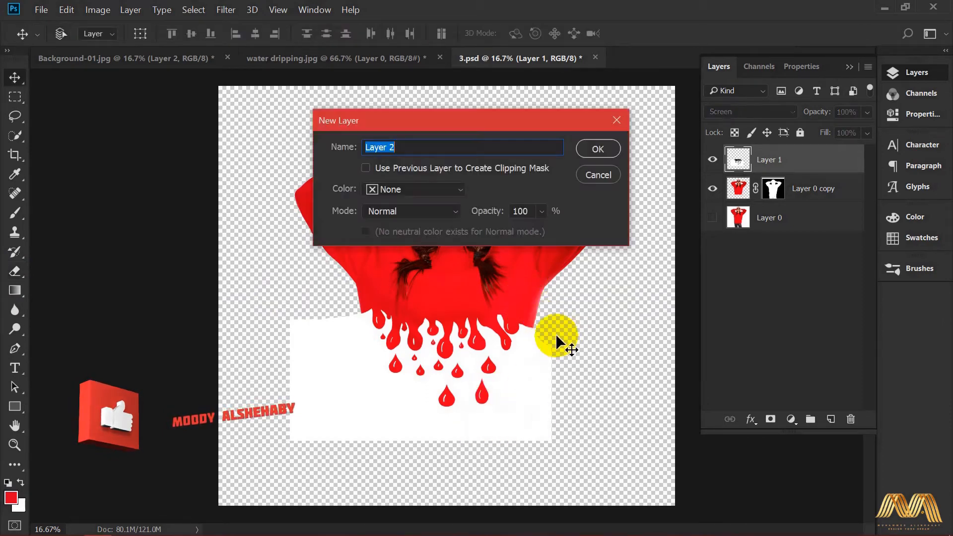
{"action": "type", "text": "background"}
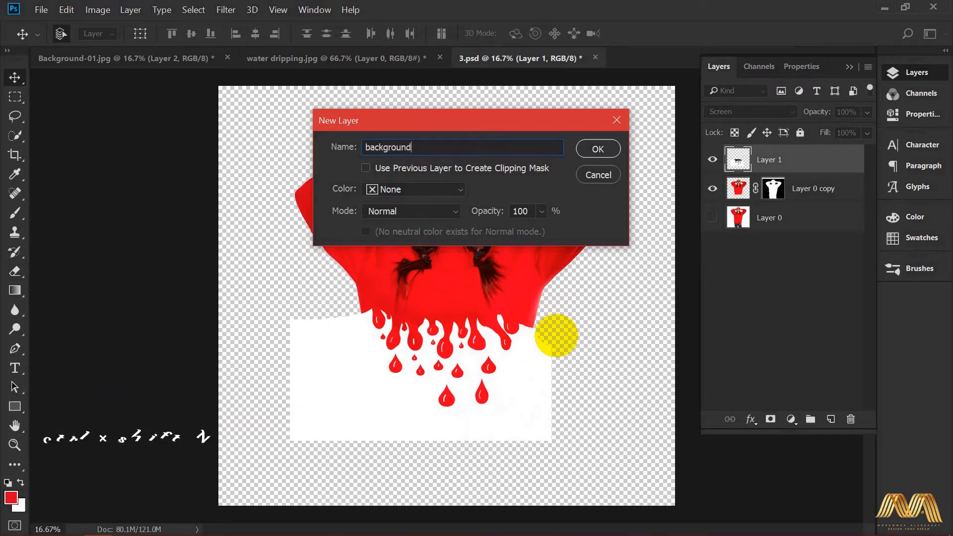
{"action": "key", "text": "Return"}
{"action": "left_click_drag", "start_coordinate": [789, 161], "coordinate": [781, 219]}
Select the entire canvas and fill the background layer with the white Background Color at 100% opacity.
{"action": "key", "text": "m"}
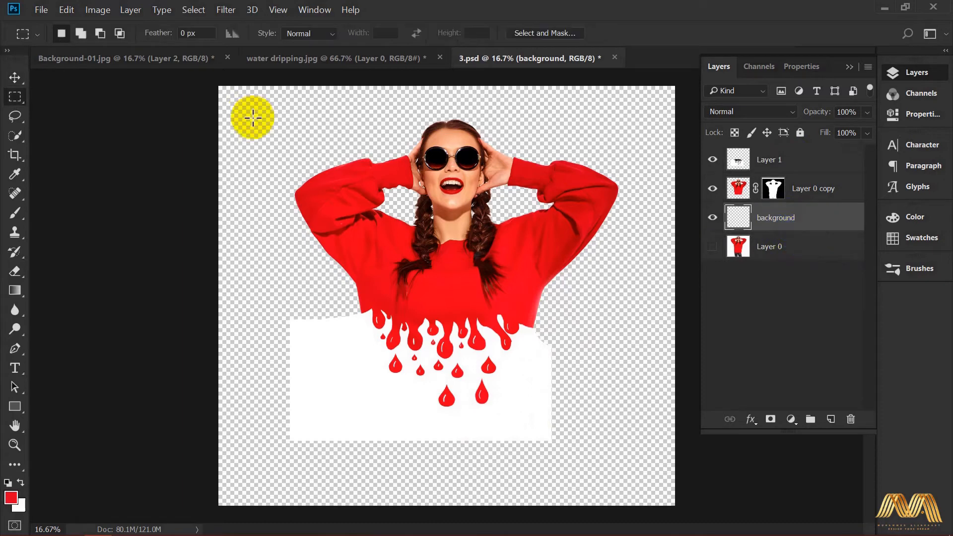
{"action": "left_click_drag", "start_coordinate": [220, 91], "coordinate": [677, 509]}
{"action": "left_click", "coordinate": [76, 12]}
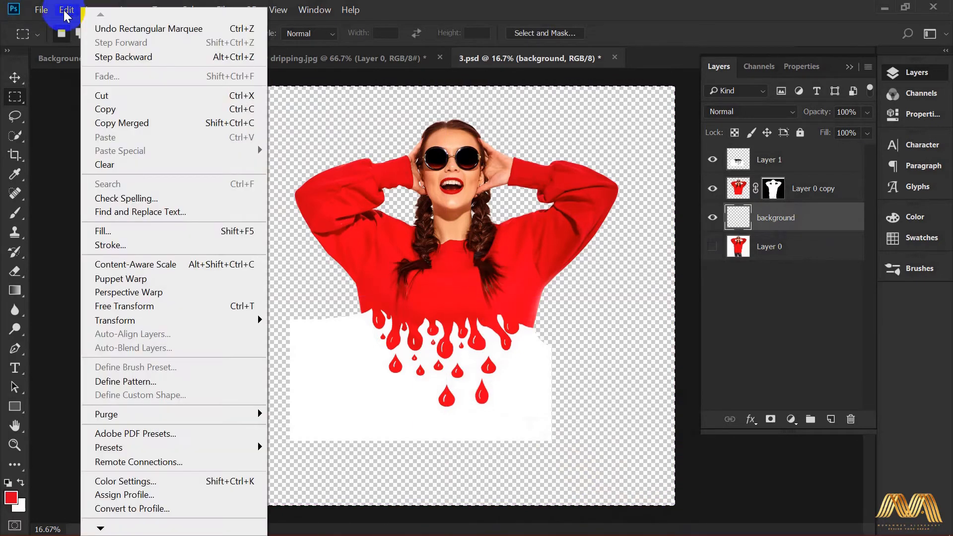
{"action": "left_click", "coordinate": [126, 232]}
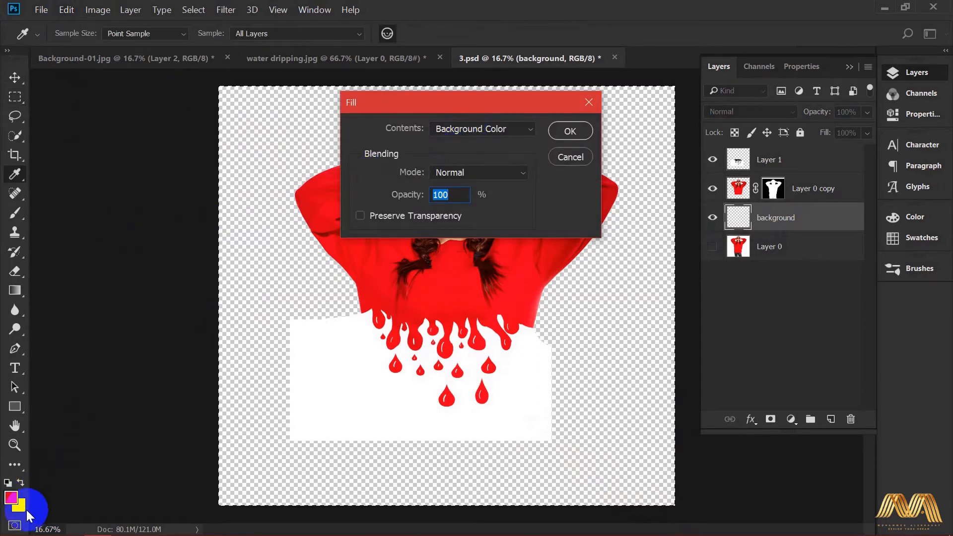
{"action": "left_click", "coordinate": [362, 408]}
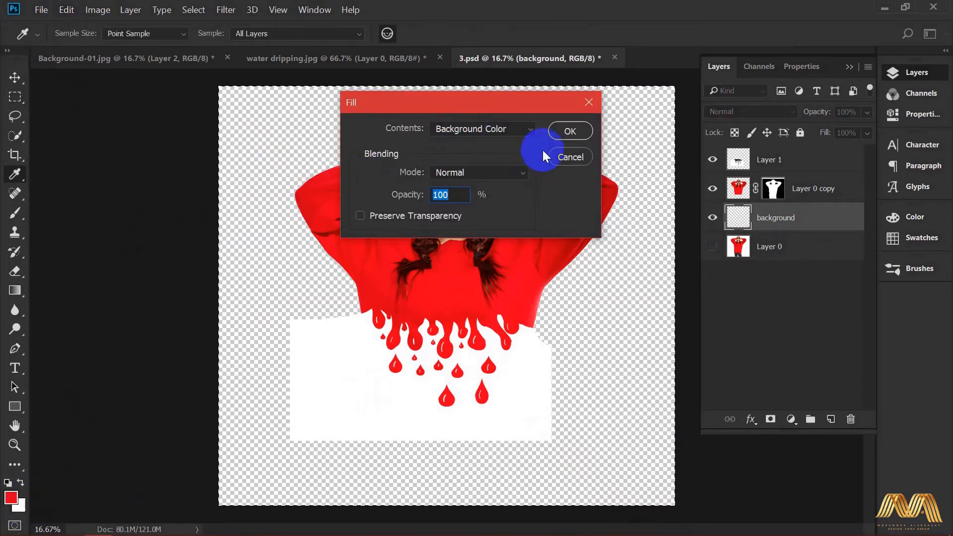
{"action": "left_click", "coordinate": [569, 135]}
{"action": "key", "text": "m"}
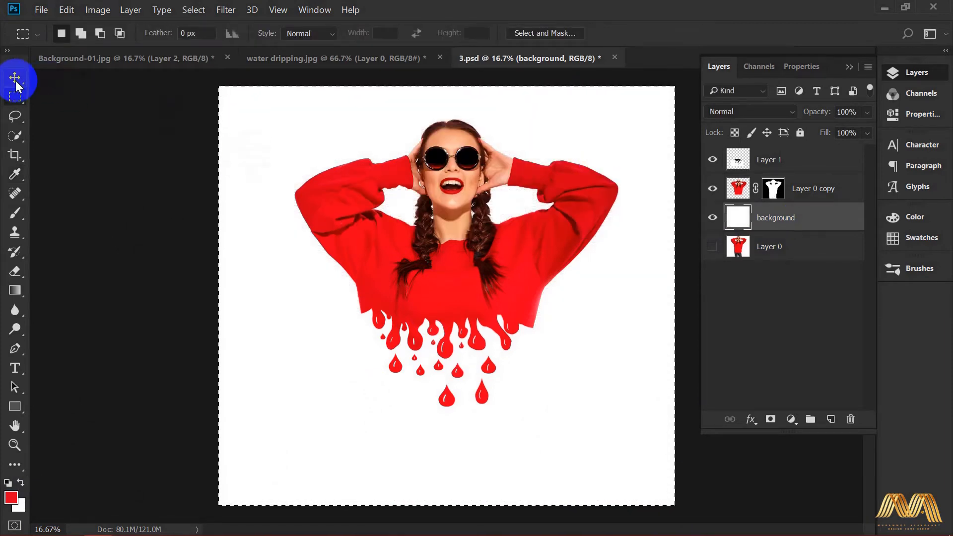
Save a JPEG copy of the composition named 3 copy to the Desktop.
{"action": "key", "text": "ctrl+alt+s"}
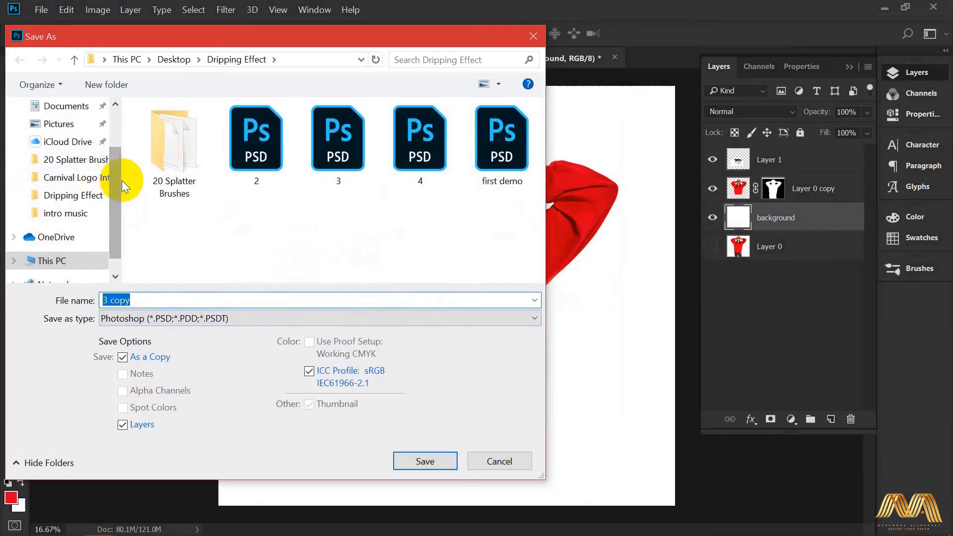
{"action": "left_click_drag", "start_coordinate": [120, 180], "coordinate": [117, 79]}
{"action": "left_click", "coordinate": [60, 134]}
{"action": "left_click", "coordinate": [199, 318]}
{"action": "left_click", "coordinate": [224, 154]}
{"action": "left_click", "coordinate": [425, 462]}
{"action": "left_click", "coordinate": [571, 119]}
Open 3 copy.jpg from the Desktop and remove its white background with the Magic Eraser.
{"action": "key", "text": "ctrl+o"}
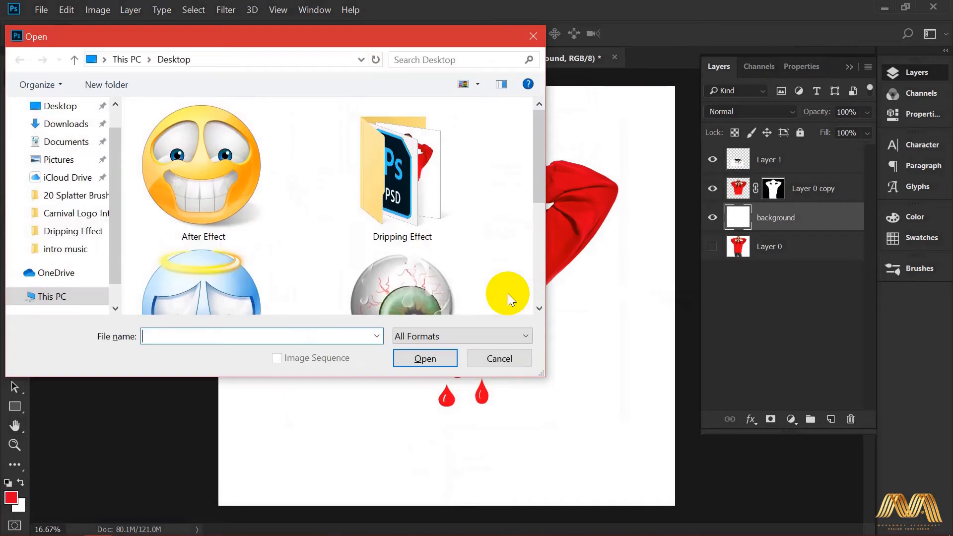
{"action": "left_click_drag", "start_coordinate": [538, 135], "coordinate": [539, 231]}
{"action": "double_click", "coordinate": [419, 238]}
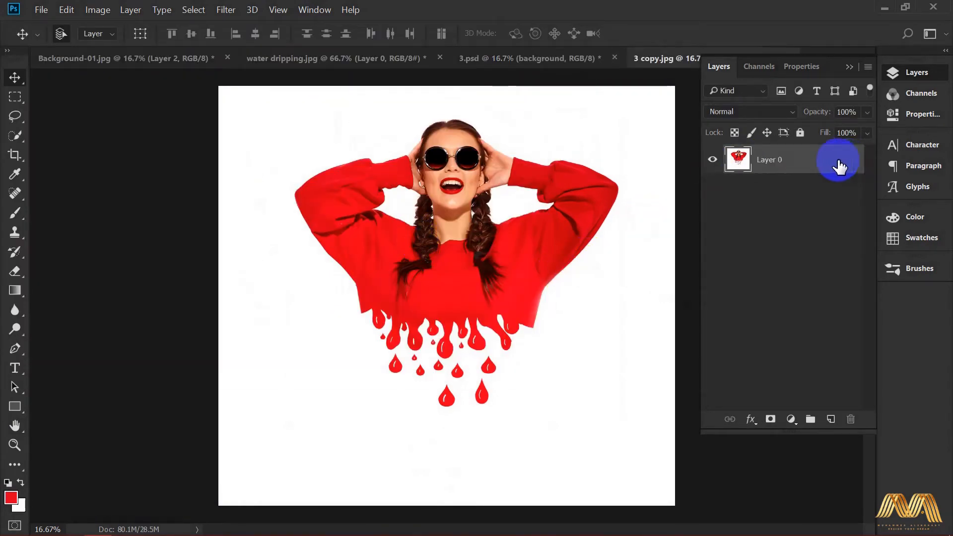
{"action": "mouse_move", "coordinate": [13, 273]}
{"action": "left_mouse_down"}
{"action": "mouse_move", "coordinate": [67, 270]}
{"action": "mouse_move", "coordinate": [99, 300]}
{"action": "left_mouse_up"}
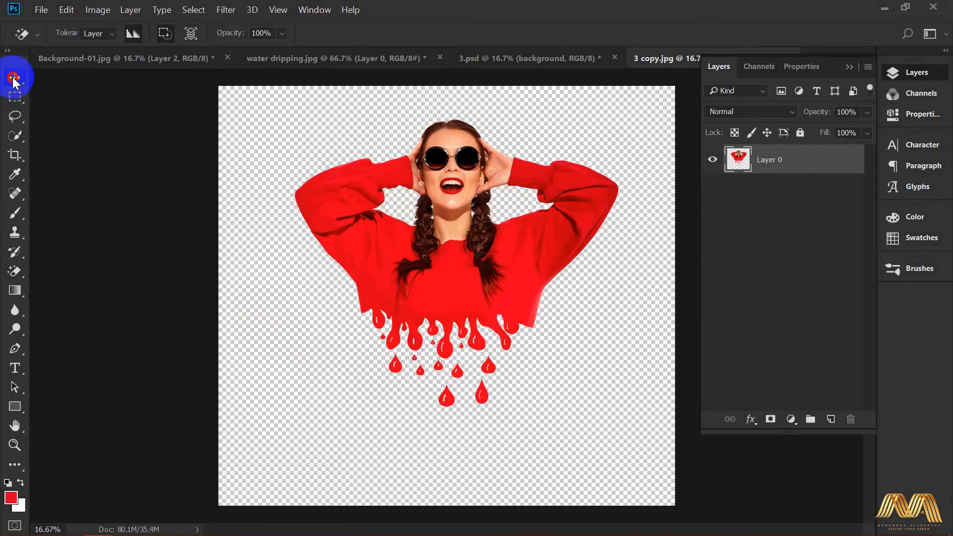
Apply a Multiply drop shadow to the cut-out with 92% opacity, a 90° angle and a 31 px distance.
{"action": "left_click", "coordinate": [751, 420]}
{"action": "left_click", "coordinate": [814, 414]}
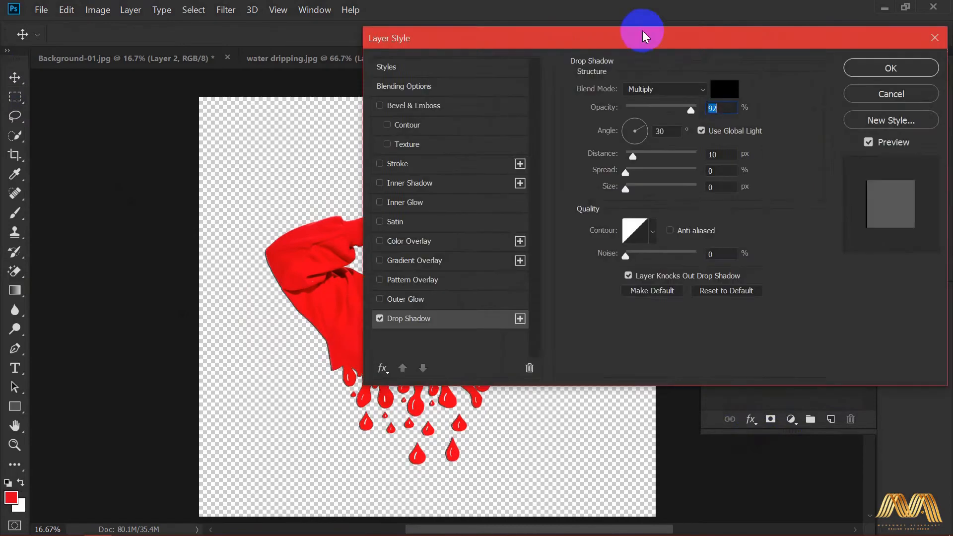
{"action": "left_click_drag", "start_coordinate": [639, 30], "coordinate": [811, 49]}
{"action": "left_click", "coordinate": [856, 99]}
{"action": "left_click", "coordinate": [870, 157]}
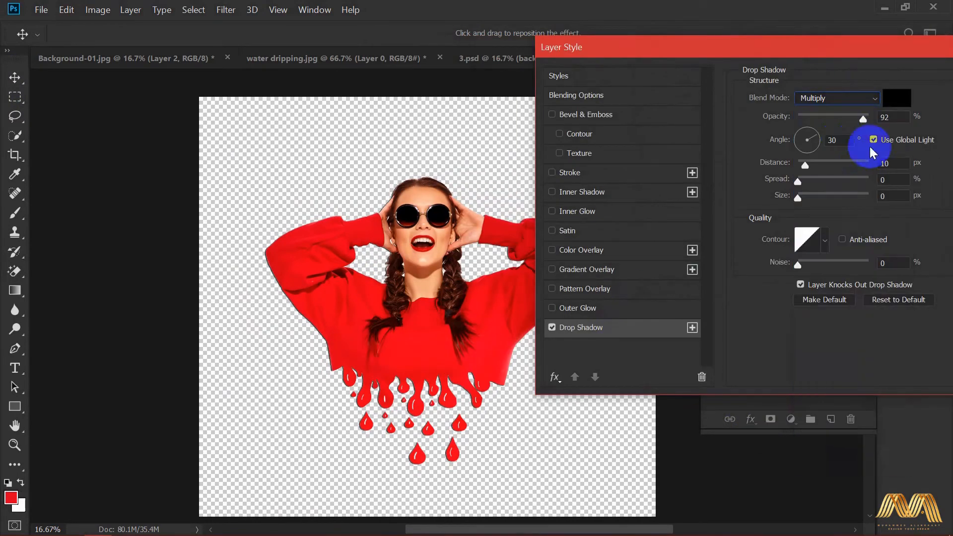
{"action": "left_click_drag", "start_coordinate": [808, 168], "coordinate": [833, 167]}
{"action": "left_click_drag", "start_coordinate": [834, 52], "coordinate": [673, 60]}
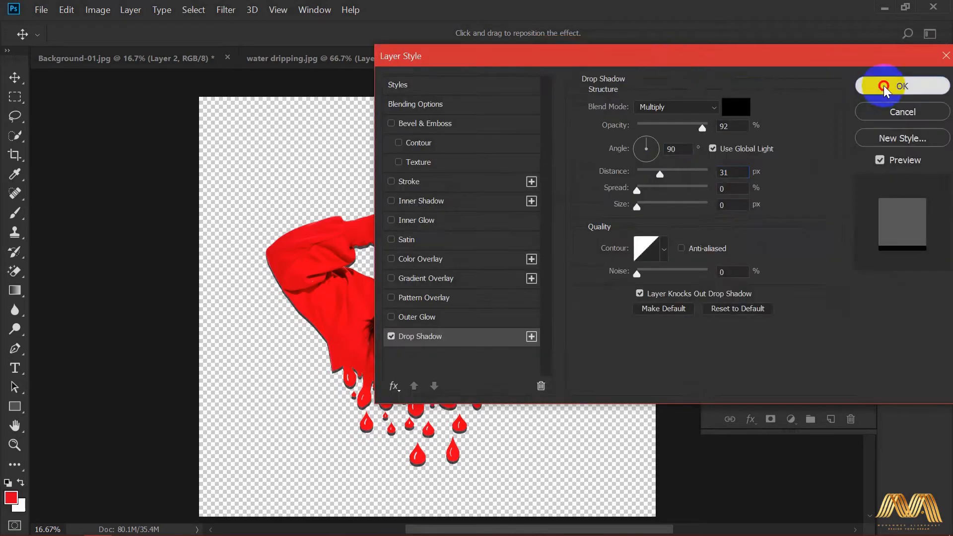
{"action": "left_click", "coordinate": [885, 85]}
Bring the shadowed cut-out into Background-01.jpg and scale it to about 80% so it fits the canvas.
{"action": "left_click_drag", "start_coordinate": [466, 244], "coordinate": [511, 315]}
{"action": "key", "text": "ctrl+t"}
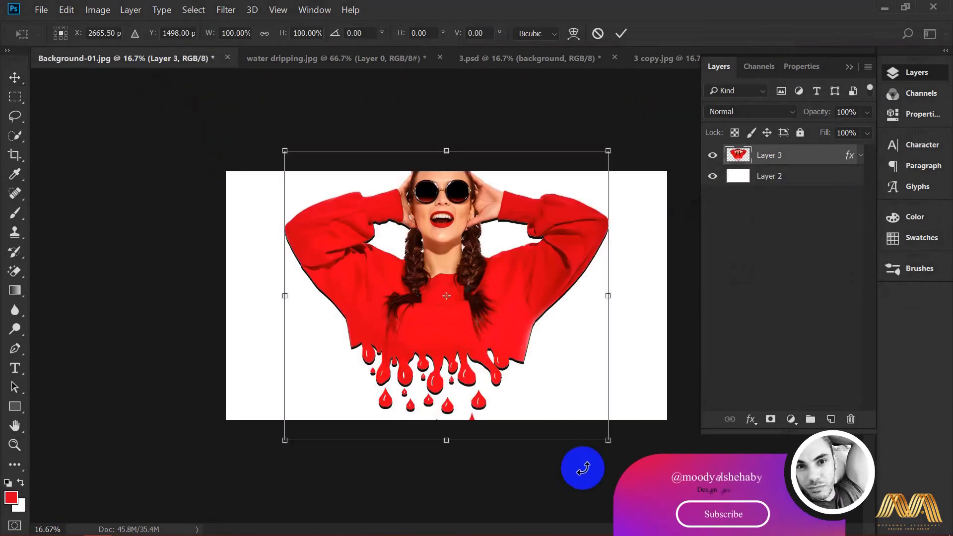
{"action": "left_click_drag", "start_coordinate": [608, 440], "coordinate": [485, 334]}
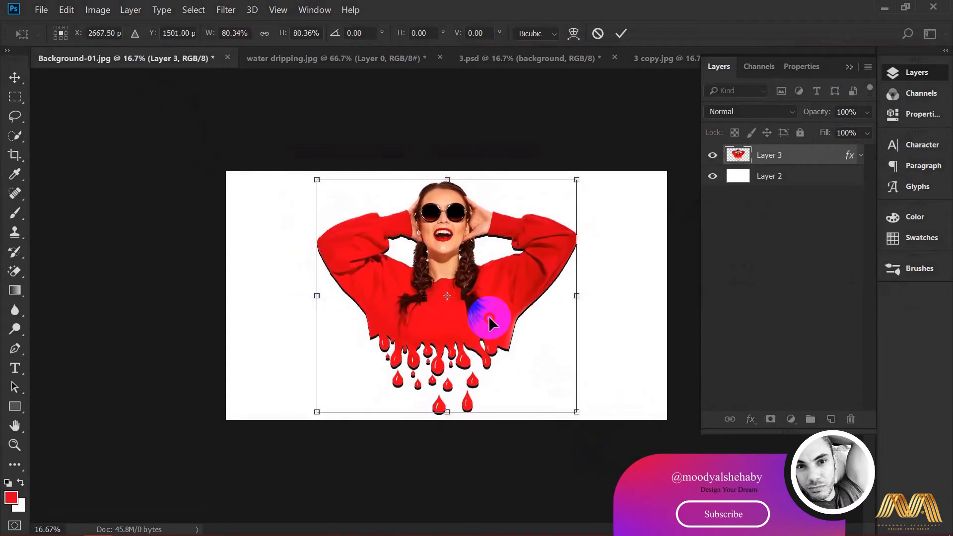
{"action": "key", "text": "Return"}
Create a new layer named brush above the model.
{"action": "key", "text": "ctrl+shift+n"}
{"action": "type", "text": "brush"}
{"action": "key", "text": "Return"}
Sample the sweater's red as the foreground colour and stamp a 1600 px splatter on each side of the model.
{"action": "key", "text": "b"}
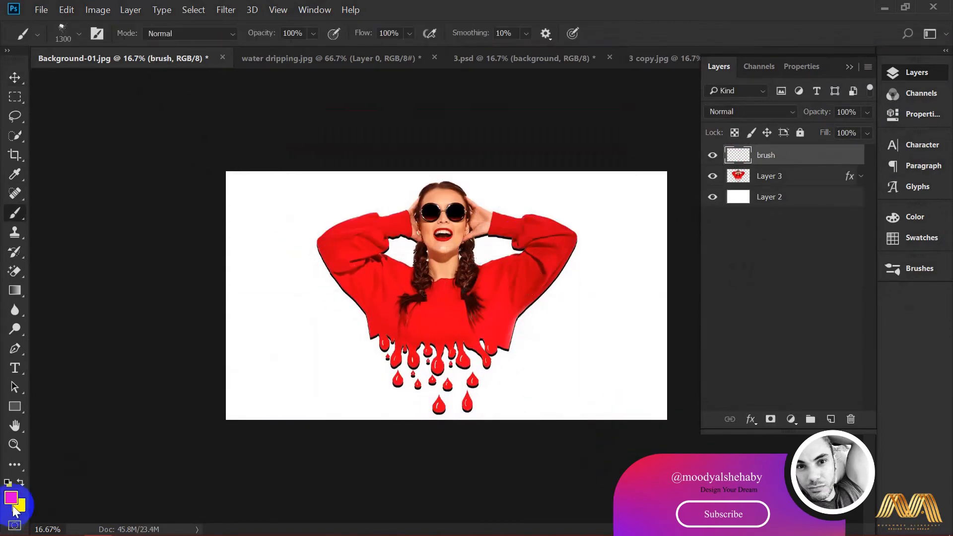
{"action": "left_click", "coordinate": [11, 497]}
{"action": "left_click", "coordinate": [496, 279]}
{"action": "left_click", "coordinate": [877, 96]}
{"action": "key", "text": "bracketright"}
{"action": "key", "text": "bracketright"}
{"action": "key", "text": "bracketright"}
{"action": "left_click", "coordinate": [549, 240]}
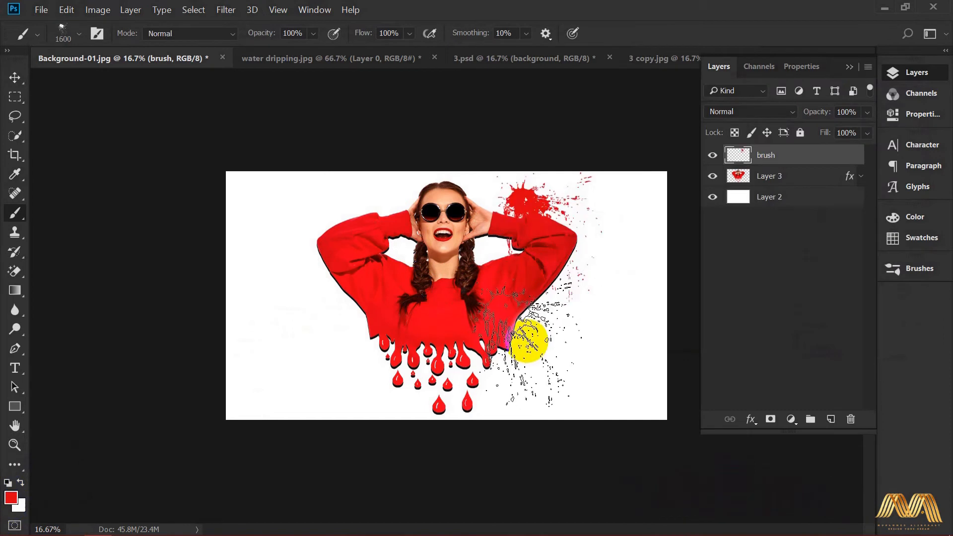
{"action": "left_click", "coordinate": [346, 333]}
Place Layer 3 above the brush layer and nudge the model slightly sideways over the splatters.
{"action": "left_click", "coordinate": [15, 77]}
{"action": "left_click_drag", "start_coordinate": [800, 179], "coordinate": [794, 150]}
{"action": "left_click_drag", "start_coordinate": [498, 322], "coordinate": [507, 320]}
Reduce the distance of Layer 3's drop shadow to 14 px and apply the layer style.
{"action": "left_click", "coordinate": [861, 156]}
{"action": "double_click", "coordinate": [799, 187]}
{"action": "left_click_drag", "start_coordinate": [646, 70], "coordinate": [863, 47]}
{"action": "left_click_drag", "start_coordinate": [848, 166], "coordinate": [842, 168]}
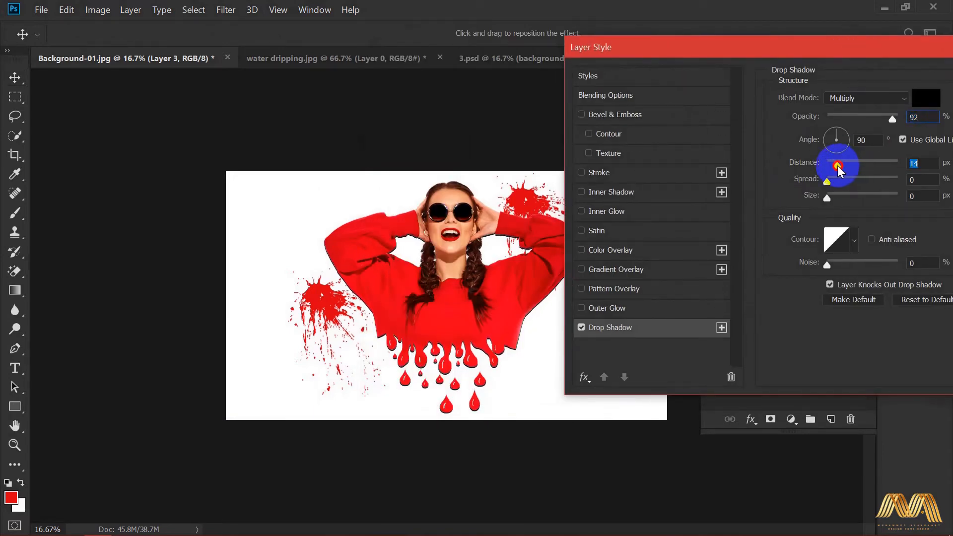
{"action": "left_click", "coordinate": [943, 84]}
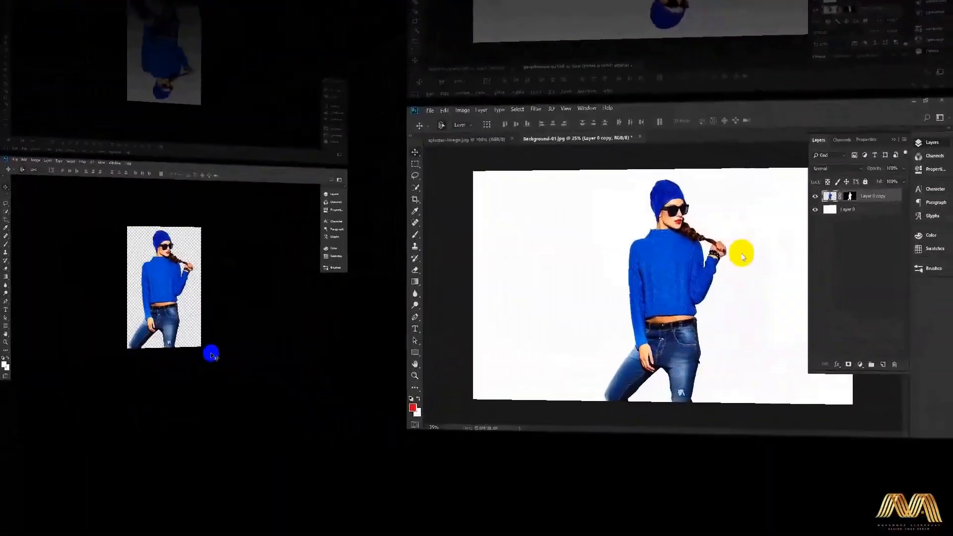
Bring the black splatter from splatter-image.jpg into Background-01.jpg, then resize and position it over the blue sweater.
{"action": "left_click", "coordinate": [448, 140]}
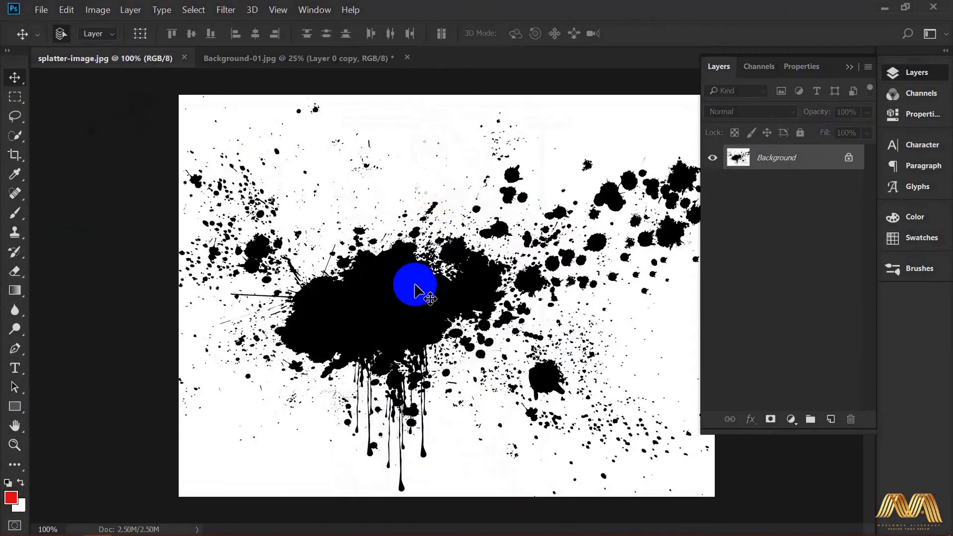
{"action": "left_click_drag", "start_coordinate": [415, 294], "coordinate": [631, 447]}
{"action": "key", "text": "ctrl+t"}
{"action": "left_click_drag", "start_coordinate": [442, 330], "coordinate": [453, 338]}
{"action": "left_click_drag", "start_coordinate": [638, 316], "coordinate": [600, 316]}
{"action": "left_click_drag", "start_coordinate": [489, 328], "coordinate": [525, 329]}
{"action": "key", "text": "Return"}
{"action": "left_click_drag", "start_coordinate": [463, 322], "coordinate": [455, 323]}
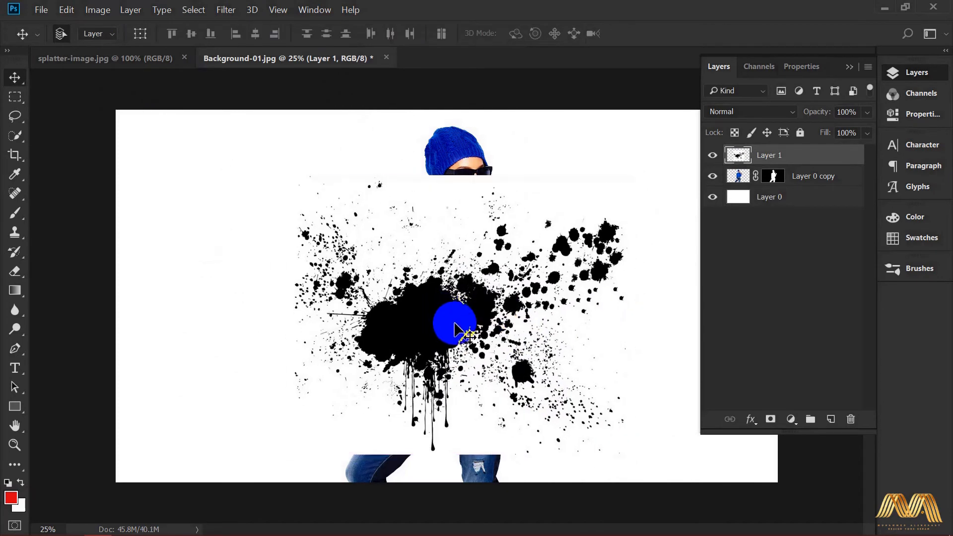
Set the blend mode of the splatter layer, Layer 1, to Screen.
{"action": "left_click_drag", "start_coordinate": [766, 155], "coordinate": [767, 156]}
{"action": "left_click", "coordinate": [786, 113]}
{"action": "left_click", "coordinate": [746, 237]}
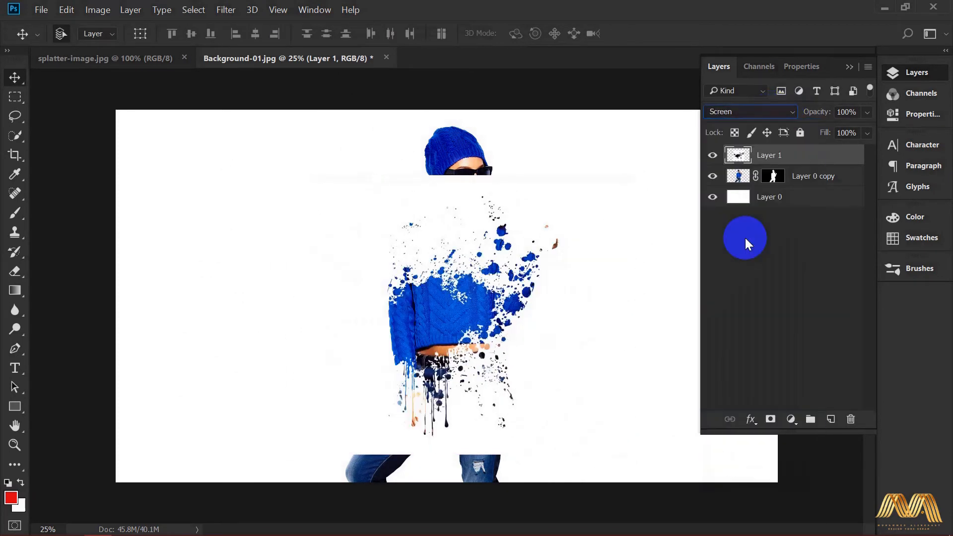
Scale the splatter layer to about 106% width and 98% height and position it over the lower half of the blue sweater.
{"action": "left_click_drag", "start_coordinate": [466, 223], "coordinate": [495, 304]}
{"action": "key", "text": "ctrl+t"}
{"action": "left_click_drag", "start_coordinate": [627, 436], "coordinate": [652, 417]}
{"action": "mouse_move", "coordinate": [508, 409]}
{"action": "left_mouse_down"}
{"action": "mouse_move", "coordinate": [505, 426]}
{"action": "mouse_move", "coordinate": [520, 426]}
{"action": "mouse_move", "coordinate": [511, 425]}
{"action": "left_mouse_up"}
{"action": "left_click_drag", "start_coordinate": [656, 174], "coordinate": [573, 198]}
{"action": "left_click_drag", "start_coordinate": [293, 316], "coordinate": [338, 295]}
{"action": "left_click_drag", "start_coordinate": [572, 316], "coordinate": [625, 316]}
{"action": "left_click_drag", "start_coordinate": [500, 357], "coordinate": [456, 358]}
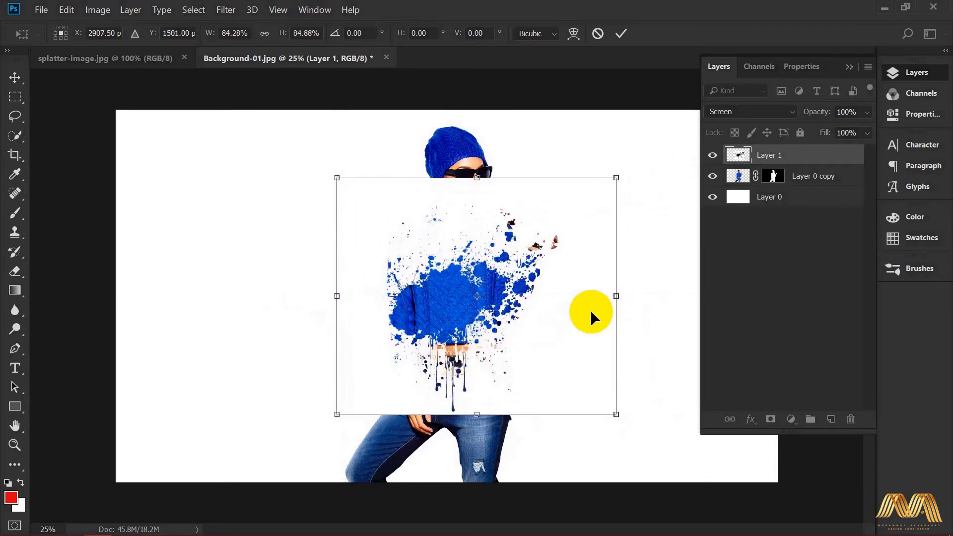
{"action": "left_click_drag", "start_coordinate": [618, 295], "coordinate": [668, 289]}
{"action": "left_click_drag", "start_coordinate": [494, 335], "coordinate": [477, 327]}
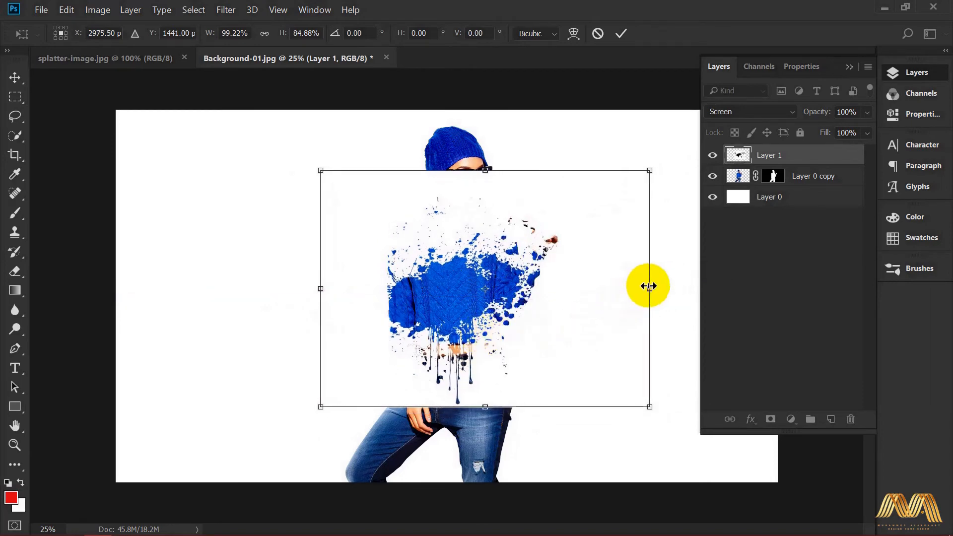
{"action": "left_click_drag", "start_coordinate": [649, 286], "coordinate": [671, 287]}
{"action": "left_click_drag", "start_coordinate": [489, 406], "coordinate": [491, 442]}
{"action": "left_click_drag", "start_coordinate": [486, 417], "coordinate": [479, 400]}
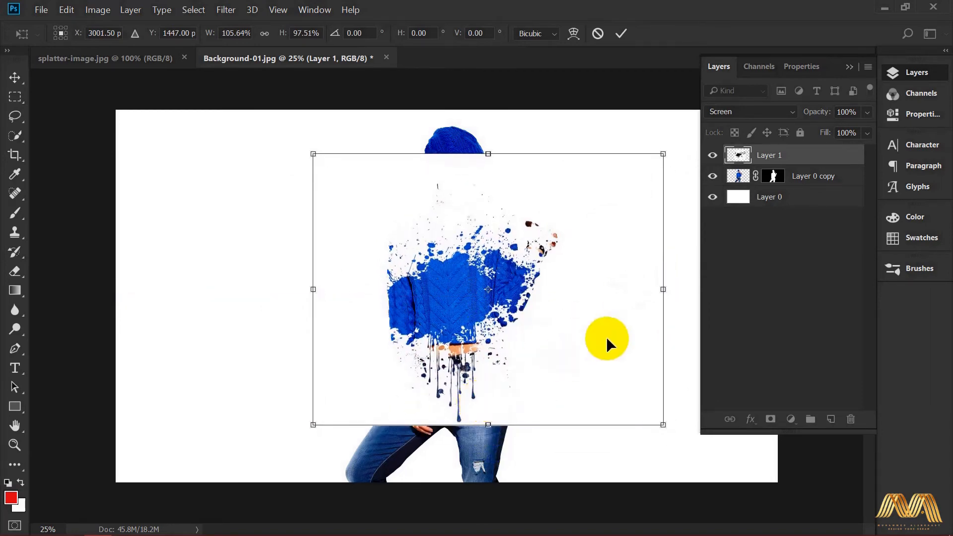
{"action": "key", "text": "Return"}
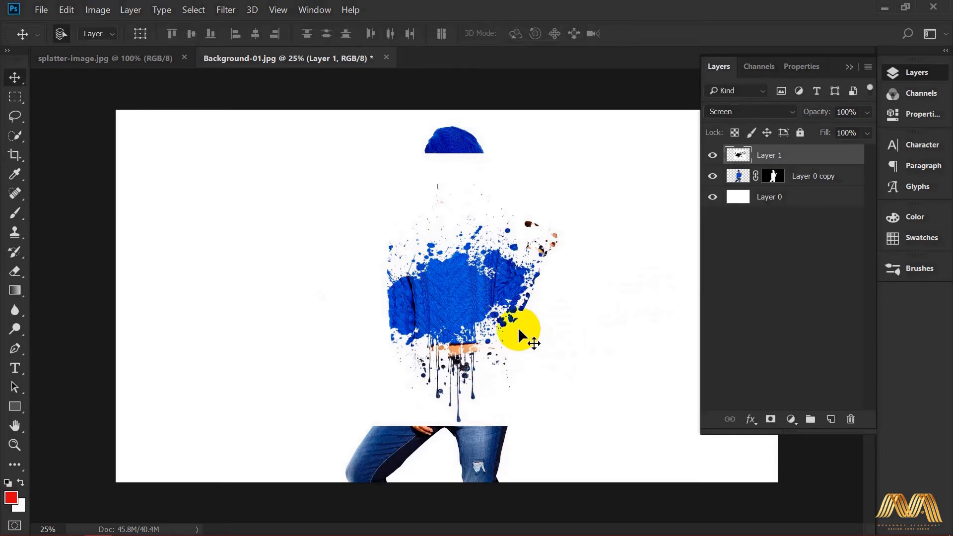
Erase the upper part of Layer 1 covering the model's head and sweater, and erase the jeans on Layer 0 copy's mask.
{"action": "key", "text": "e"}
{"action": "mouse_move", "coordinate": [309, 243]}
{"action": "left_mouse_down"}
{"action": "mouse_move", "coordinate": [383, 252]}
{"action": "mouse_move", "coordinate": [419, 153]}
{"action": "mouse_move", "coordinate": [543, 219]}
{"action": "mouse_move", "coordinate": [526, 233]}
{"action": "mouse_move", "coordinate": [539, 278]}
{"action": "mouse_move", "coordinate": [636, 278]}
{"action": "left_mouse_up"}
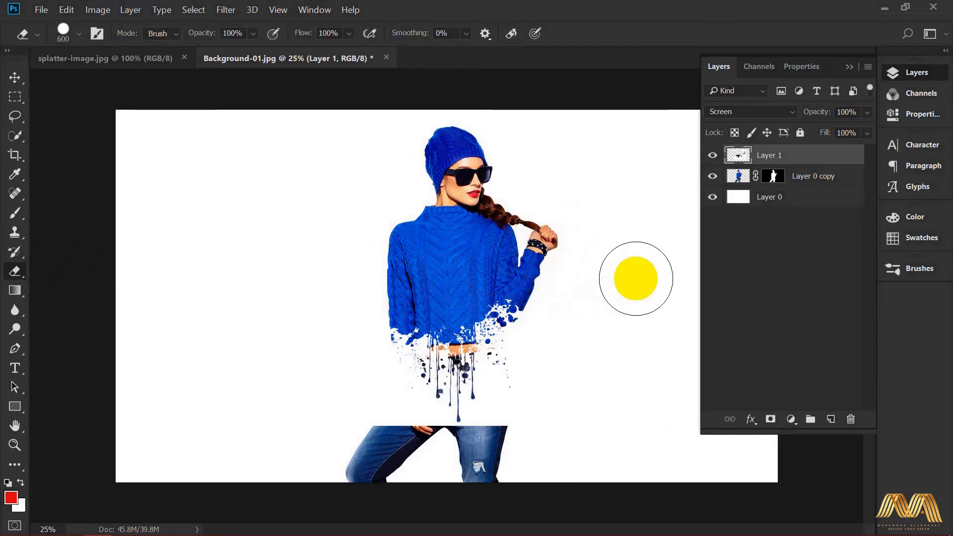
{"action": "left_click", "coordinate": [773, 175]}
{"action": "left_click", "coordinate": [504, 445]}
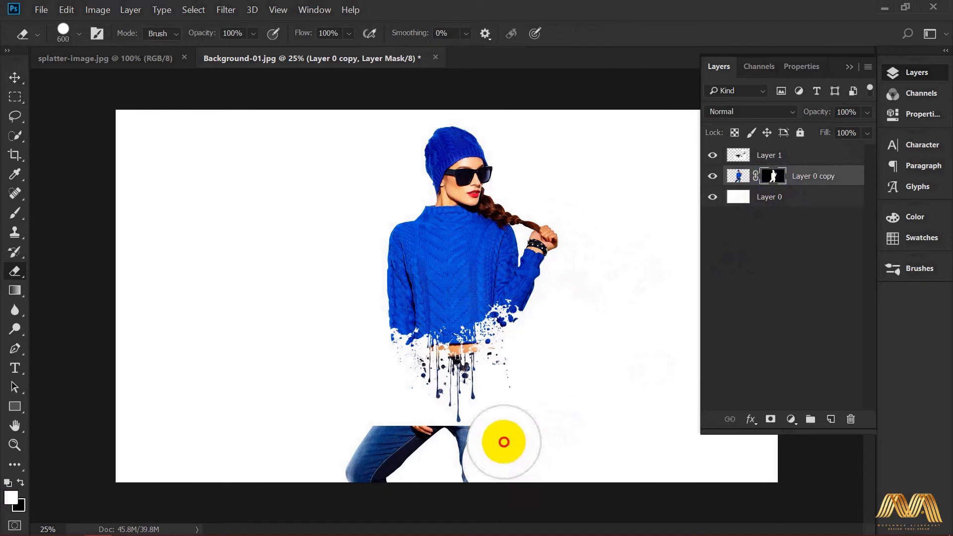
{"action": "mouse_move", "coordinate": [477, 457]}
{"action": "left_mouse_down"}
{"action": "mouse_move", "coordinate": [415, 453]}
{"action": "mouse_move", "coordinate": [366, 462]}
{"action": "left_mouse_up"}
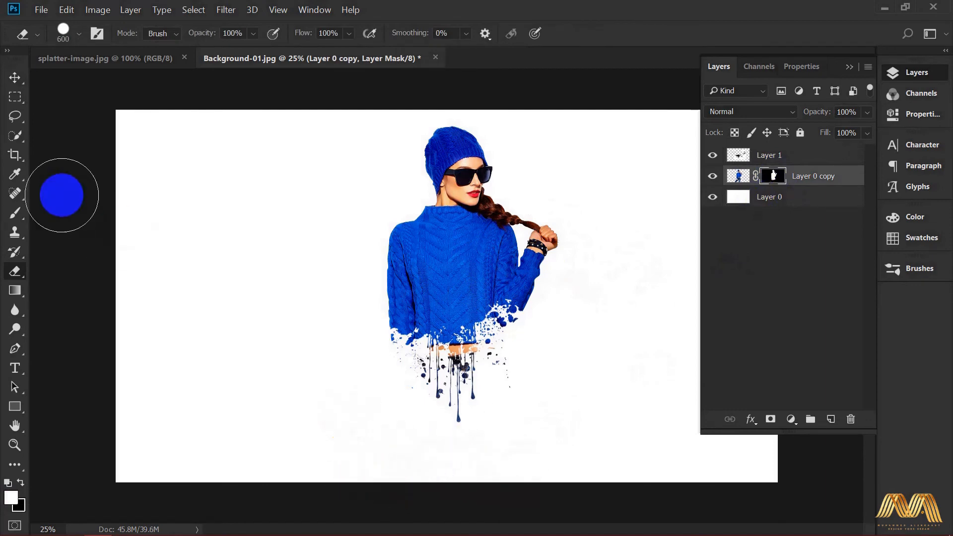
Enlarge Layer 1 in width and height and reposition its splatters and drips along the sweater's lower edge.
{"action": "left_click", "coordinate": [15, 77]}
{"action": "left_click", "coordinate": [836, 178]}
{"action": "left_click", "coordinate": [820, 156]}
{"action": "key", "text": "ctrl+t"}
{"action": "left_click_drag", "start_coordinate": [488, 153], "coordinate": [488, 125]}
{"action": "left_click_drag", "start_coordinate": [488, 426], "coordinate": [488, 450]}
{"action": "left_click_drag", "start_coordinate": [502, 391], "coordinate": [489, 366]}
{"action": "left_click_drag", "start_coordinate": [310, 264], "coordinate": [274, 265]}
{"action": "left_click_drag", "start_coordinate": [660, 265], "coordinate": [700, 264]}
{"action": "left_click_drag", "start_coordinate": [564, 330], "coordinate": [565, 338]}
{"action": "key", "text": "Return"}
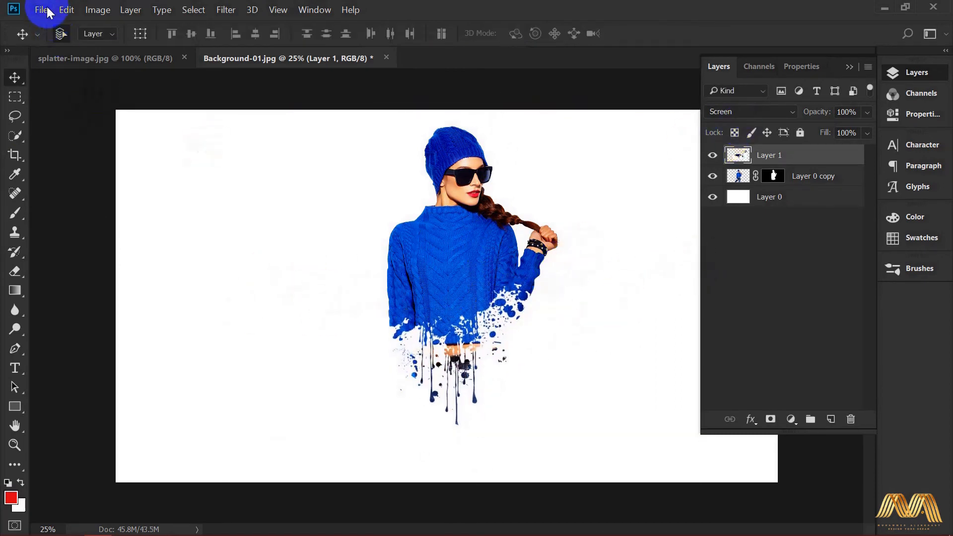
Save the finished composition as a JPEG file named 4.
{"action": "key", "text": "ctrl+shift+s"}
{"action": "type", "text": "4"}
{"action": "left_click", "coordinate": [432, 464]}
{"action": "type", "text": "8"}
{"action": "left_click", "coordinate": [546, 124]}
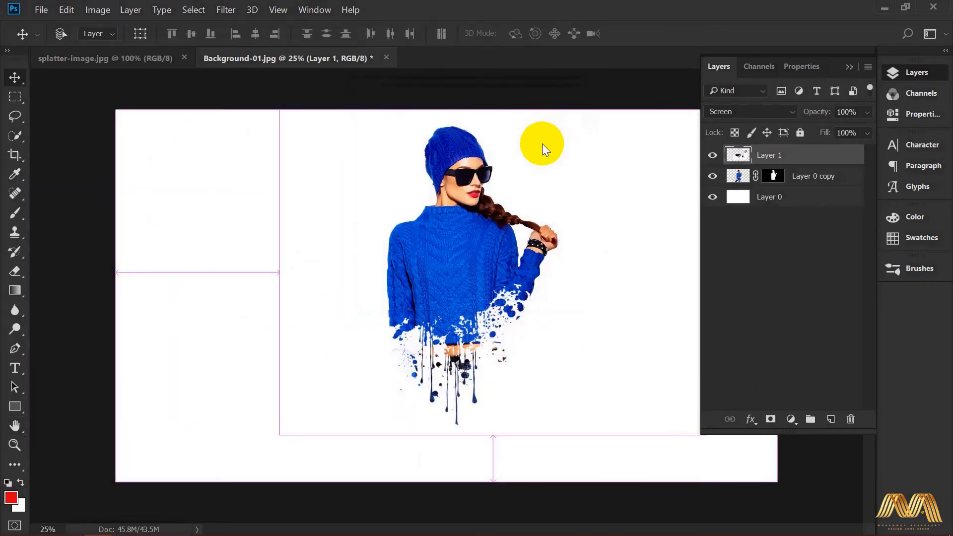
Open 4.jpg and unlock its Background layer.
{"action": "key", "text": "ctrl+o"}
{"action": "scroll", "coordinate": [496, 208], "scroll_direction": "down", "scroll_amount": 3}
{"action": "double_click", "coordinate": [207, 270]}
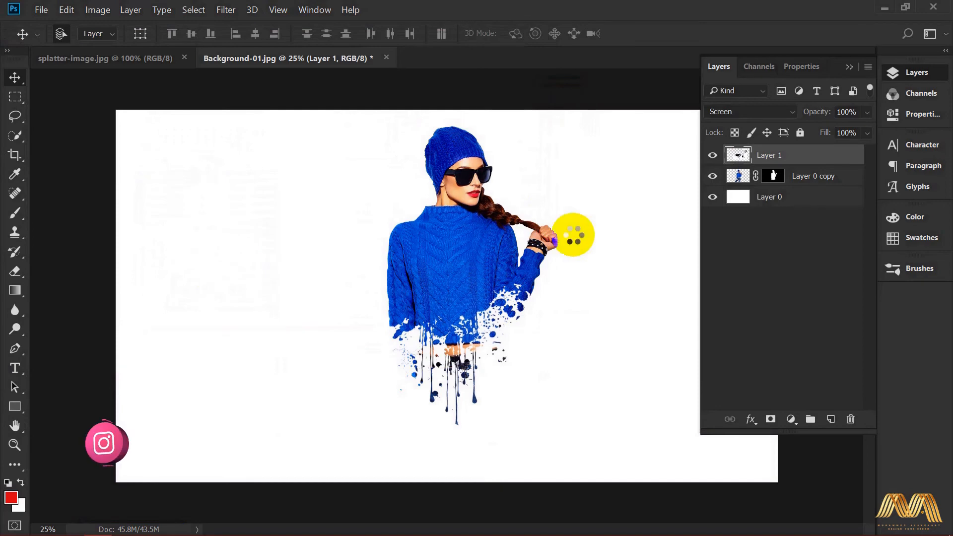
{"action": "left_click", "coordinate": [838, 157]}
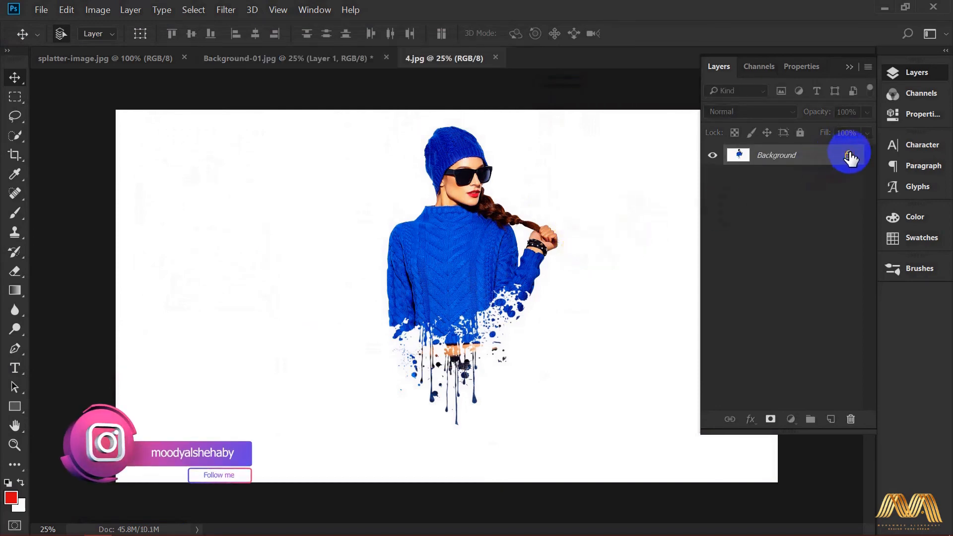
{"action": "left_click", "coordinate": [720, 68]}
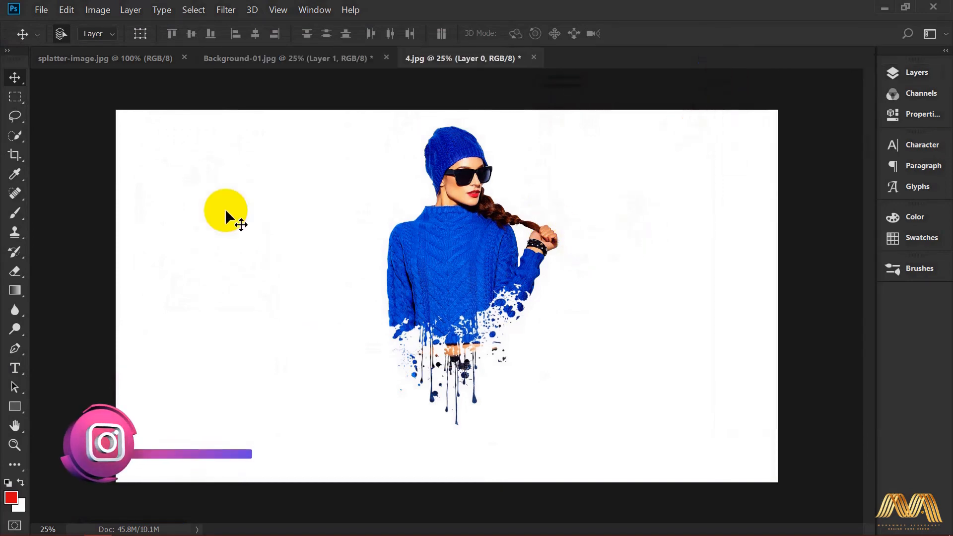
Remove the white background with the Magic Eraser, including the gap between braid and arm, and shift the model slightly left and down.
{"action": "left_click_drag", "start_coordinate": [16, 272], "coordinate": [83, 299]}
{"action": "left_click", "coordinate": [273, 334]}
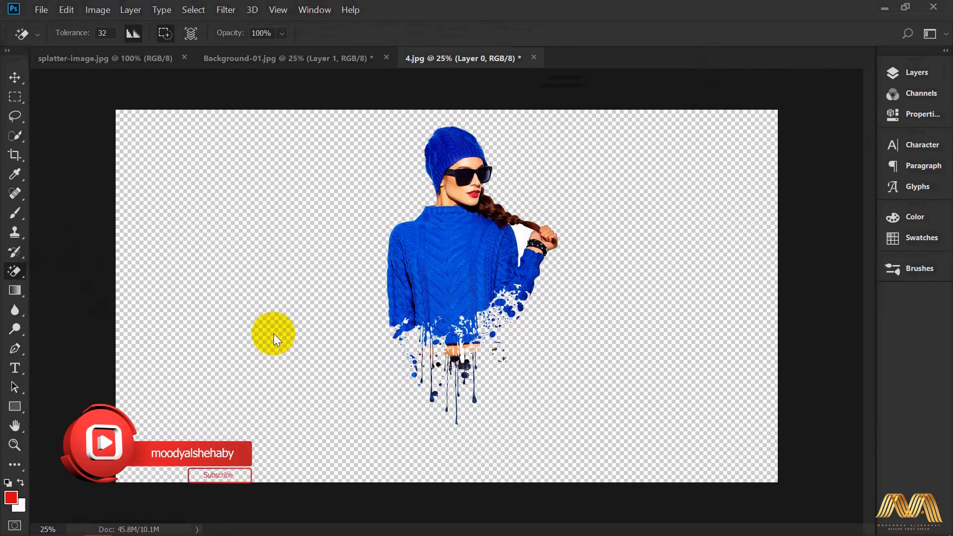
{"action": "left_click", "coordinate": [539, 233]}
{"action": "left_click", "coordinate": [517, 245]}
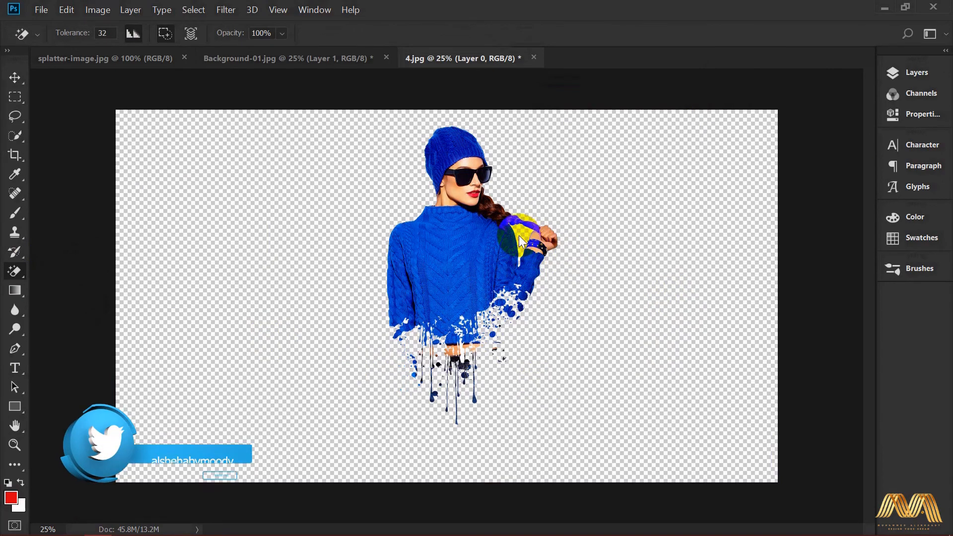
{"action": "left_click", "coordinate": [14, 81]}
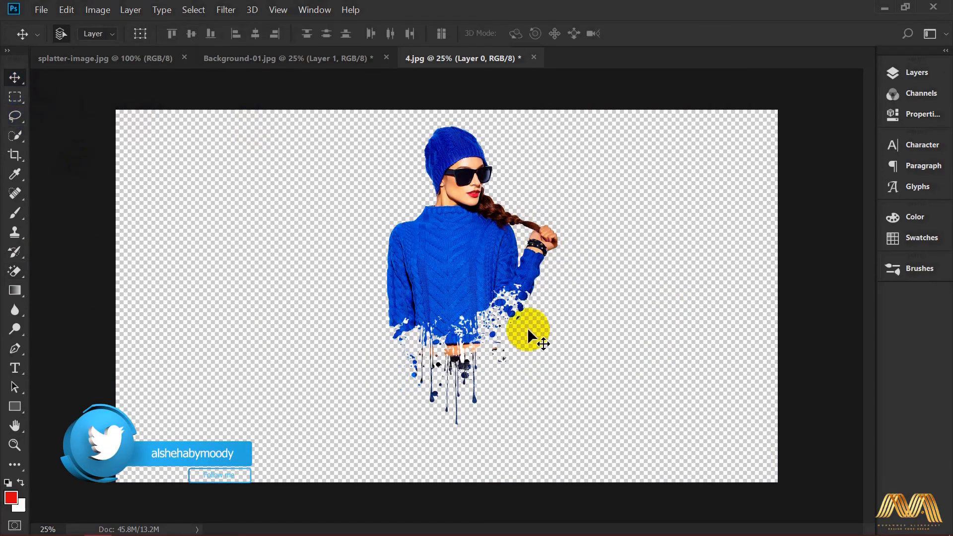
{"action": "left_click_drag", "start_coordinate": [464, 277], "coordinate": [450, 296]}
Create a new layer named background and place it below the model layer.
{"action": "key", "text": "F7"}
{"action": "key", "text": "ctrl+shift+n"}
{"action": "type", "text": "background"}
{"action": "key", "text": "Return"}
{"action": "left_click_drag", "start_coordinate": [781, 153], "coordinate": [775, 185]}
{"action": "key", "text": "F7"}
Fill the whole canvas on the background layer with the white background color in Normal mode at 100% opacity.
{"action": "key", "text": "m"}
{"action": "left_click_drag", "start_coordinate": [106, 122], "coordinate": [728, 485]}
{"action": "left_click", "coordinate": [66, 10]}
{"action": "left_click", "coordinate": [119, 231]}
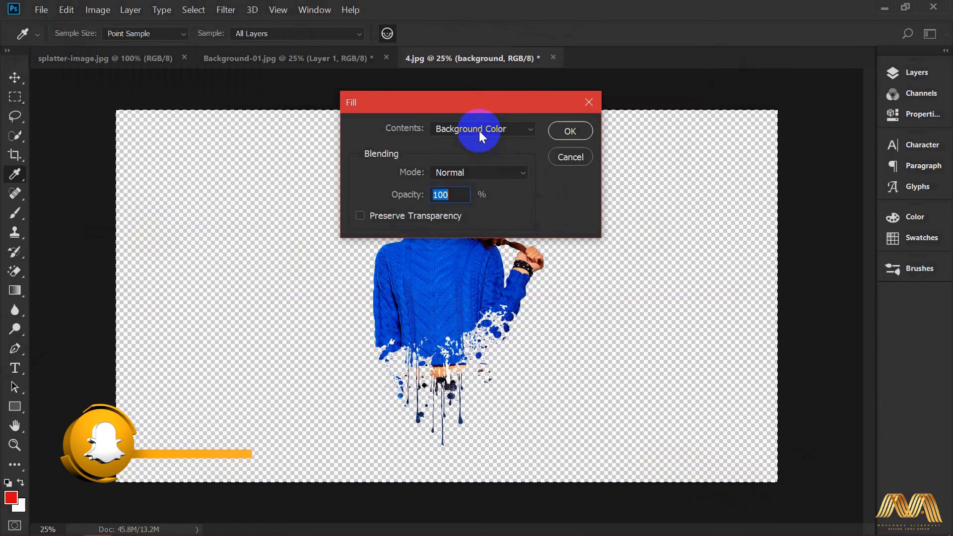
{"action": "left_click", "coordinate": [568, 130]}
{"action": "key", "text": "ctrl+d"}
Nudge the model slightly left and give Layer 0 a drop shadow with 56% opacity, a 90° angle and a short distance.
{"action": "left_click", "coordinate": [14, 78]}
{"action": "left_click_drag", "start_coordinate": [440, 271], "coordinate": [426, 271]}
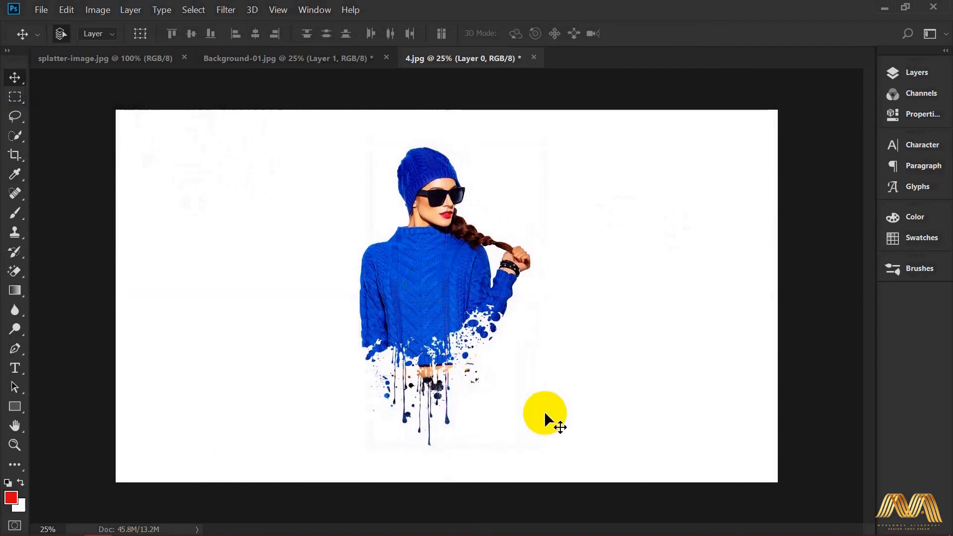
{"action": "left_click", "coordinate": [917, 75]}
{"action": "left_click", "coordinate": [751, 419]}
{"action": "left_click", "coordinate": [784, 411]}
{"action": "left_click_drag", "start_coordinate": [605, 46], "coordinate": [812, 49]}
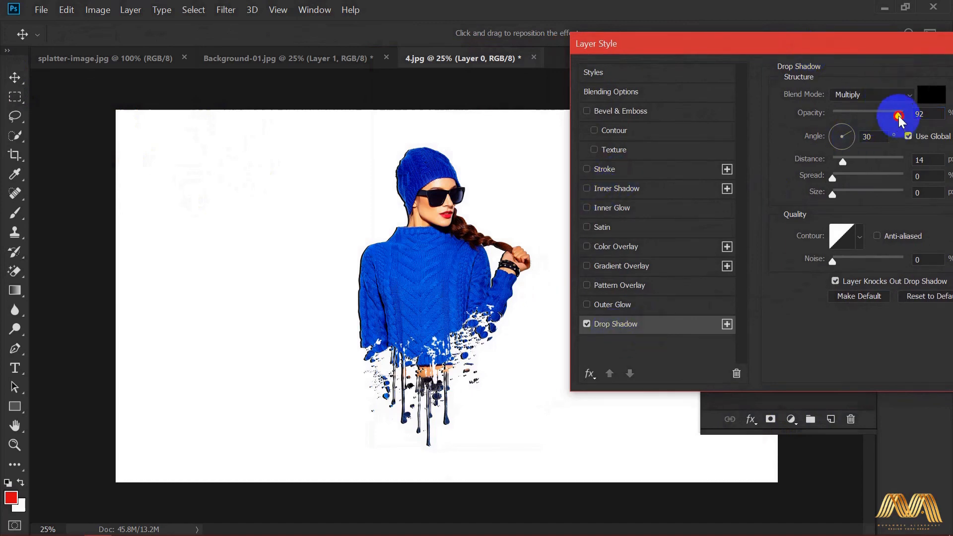
{"action": "left_click_drag", "start_coordinate": [900, 119], "coordinate": [874, 116]}
{"action": "left_click_drag", "start_coordinate": [843, 160], "coordinate": [839, 151]}
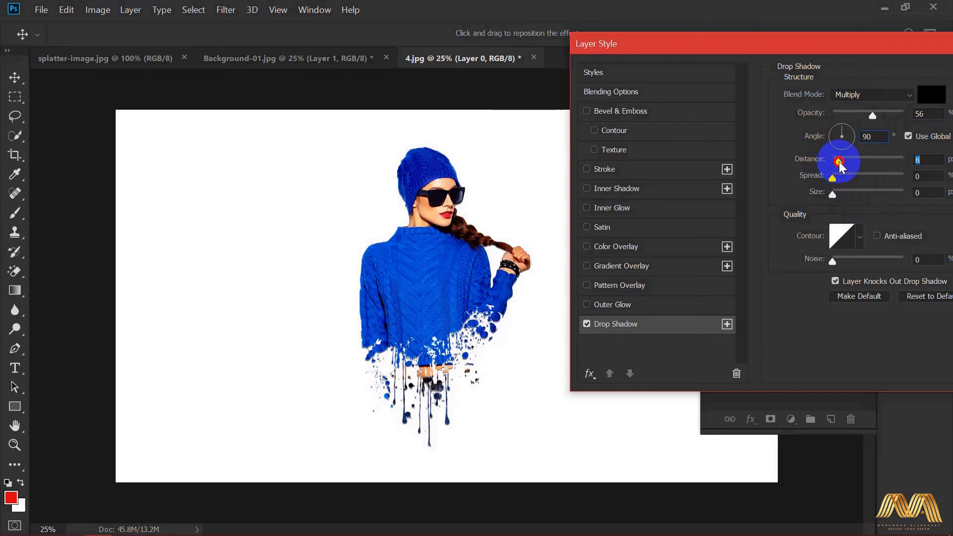
{"action": "left_click_drag", "start_coordinate": [939, 51], "coordinate": [809, 56]}
{"action": "left_click", "coordinate": [939, 81]}
Enlarge the model on Layer 0 slightly to fill more of the canvas height.
{"action": "key", "text": "ctrl+t"}
{"action": "left_click_drag", "start_coordinate": [535, 446], "coordinate": [551, 475]}
{"action": "key", "text": "Return"}
Hide the interface panels and examine the splatters and drips below the sweater up close.
{"action": "key", "text": "Tab"}
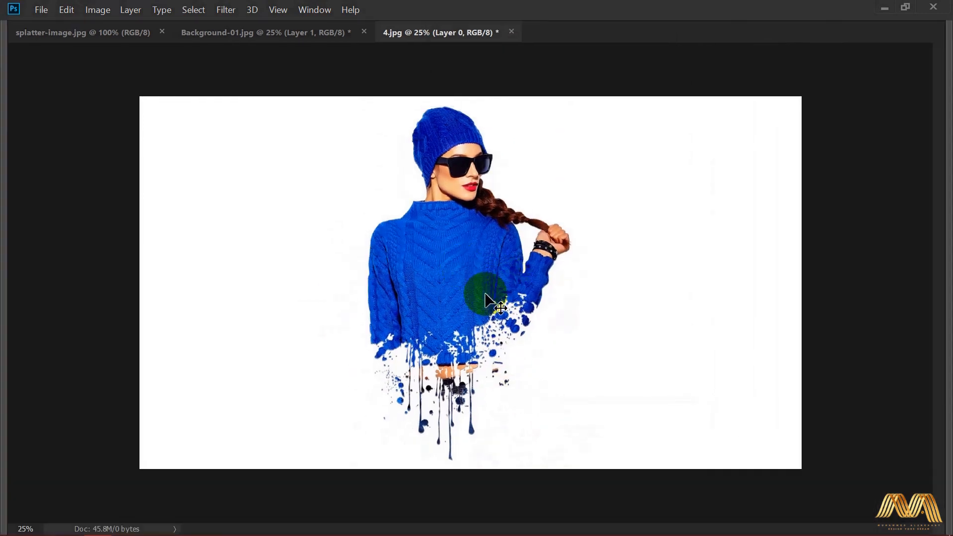
{"action": "left_click", "coordinate": [470, 313], "text": "ctrl"}
{"action": "left_click", "coordinate": [475, 320], "text": "ctrl"}
{"action": "left_click_drag", "start_coordinate": [477, 331], "coordinate": [551, 207]}
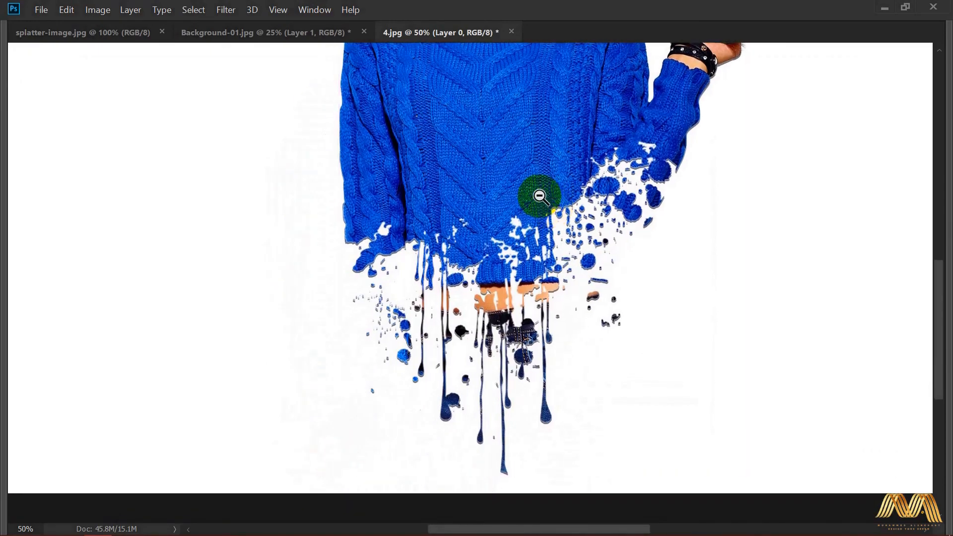